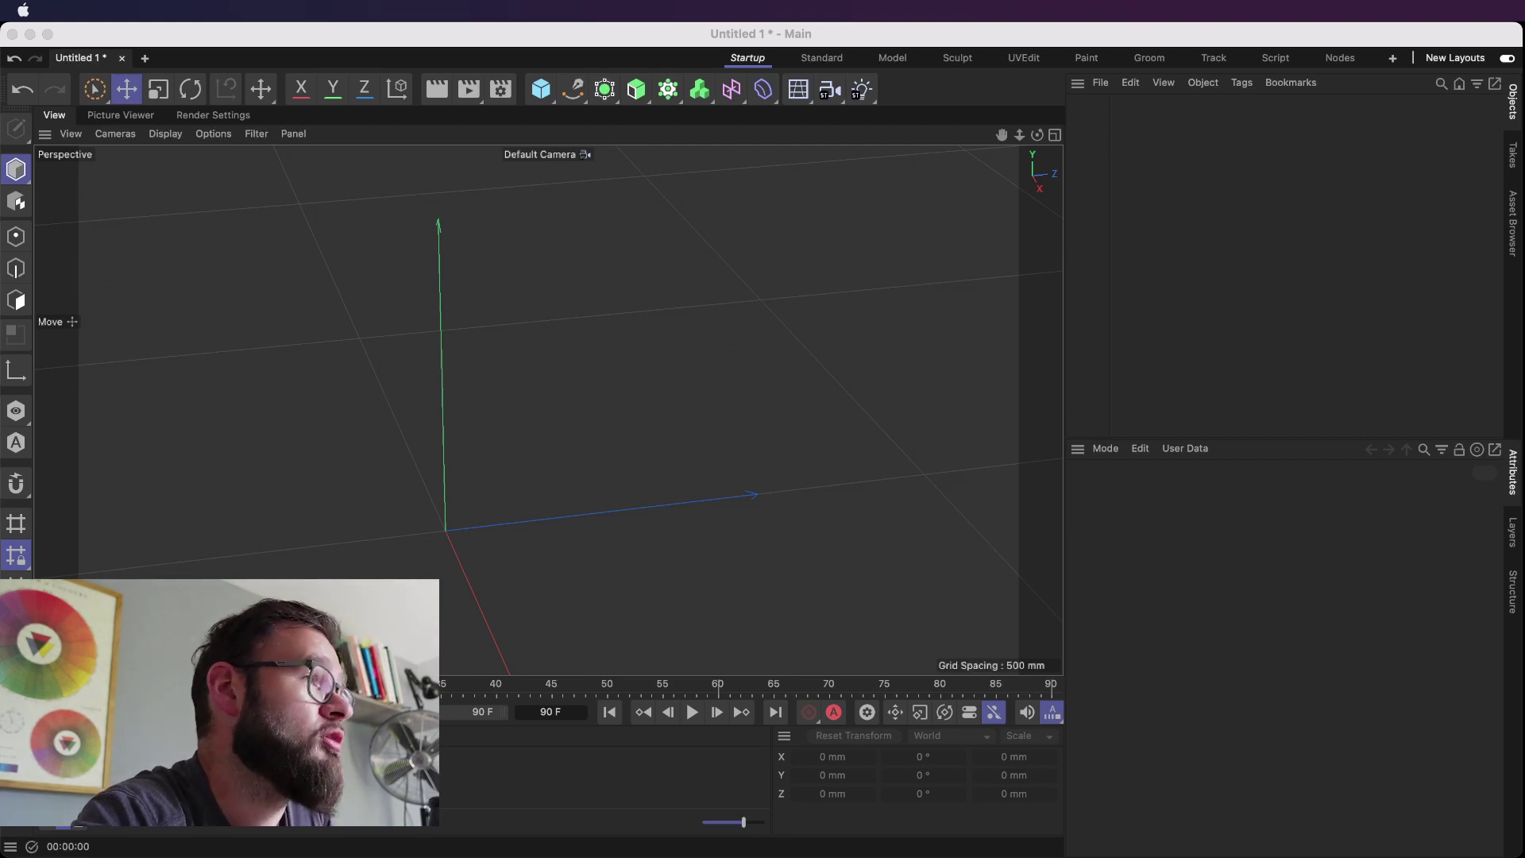
Step: Focus the Cinema 4D window showing the empty untitled scene
left_click(1297, 50)
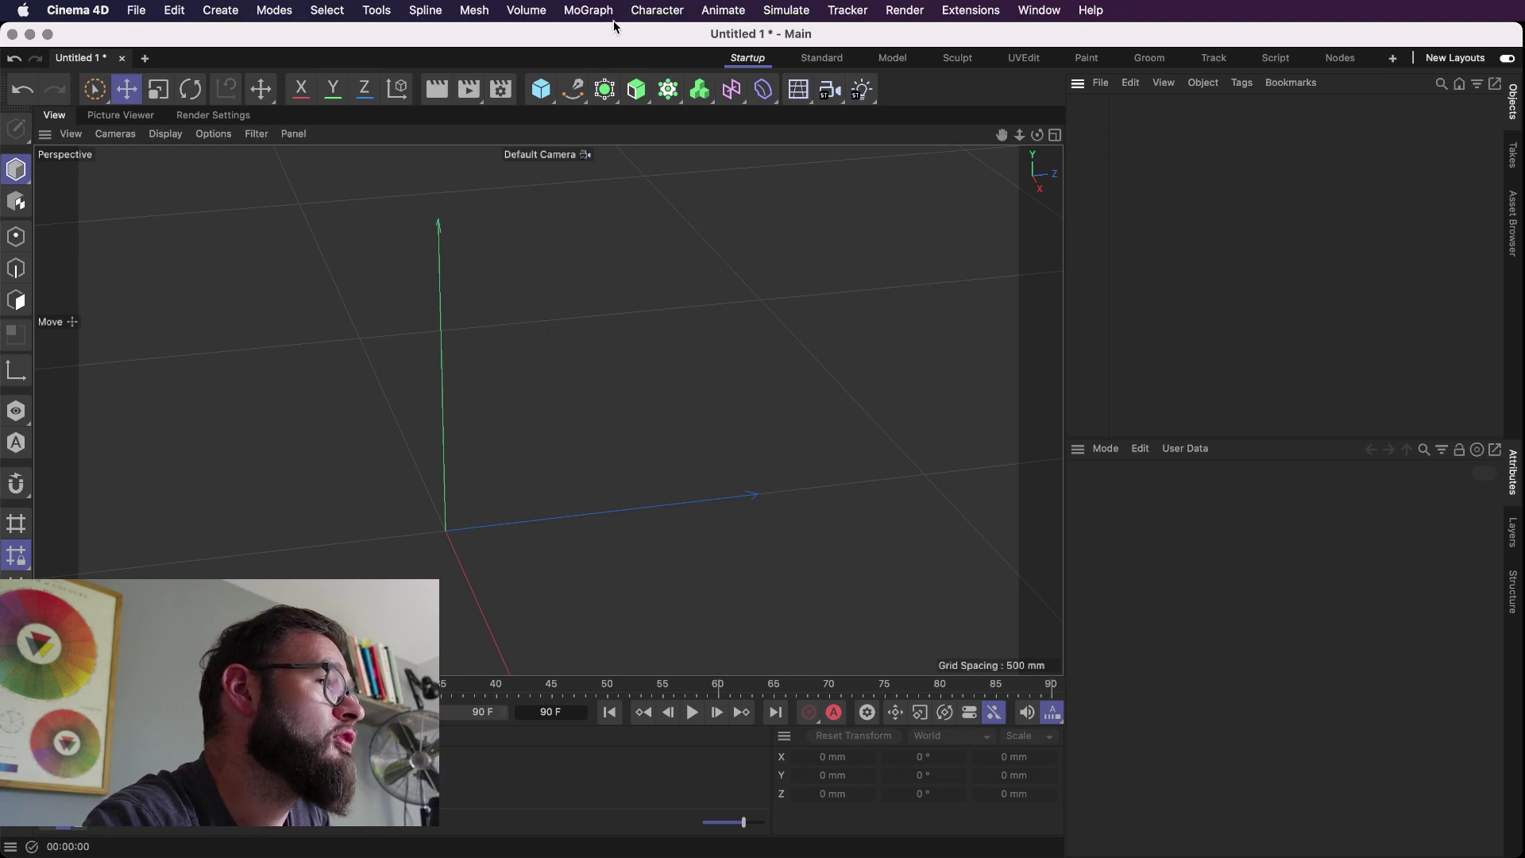
Step: Add a cube and drag a copy of it alongside the original on Z
left_click(540, 89)
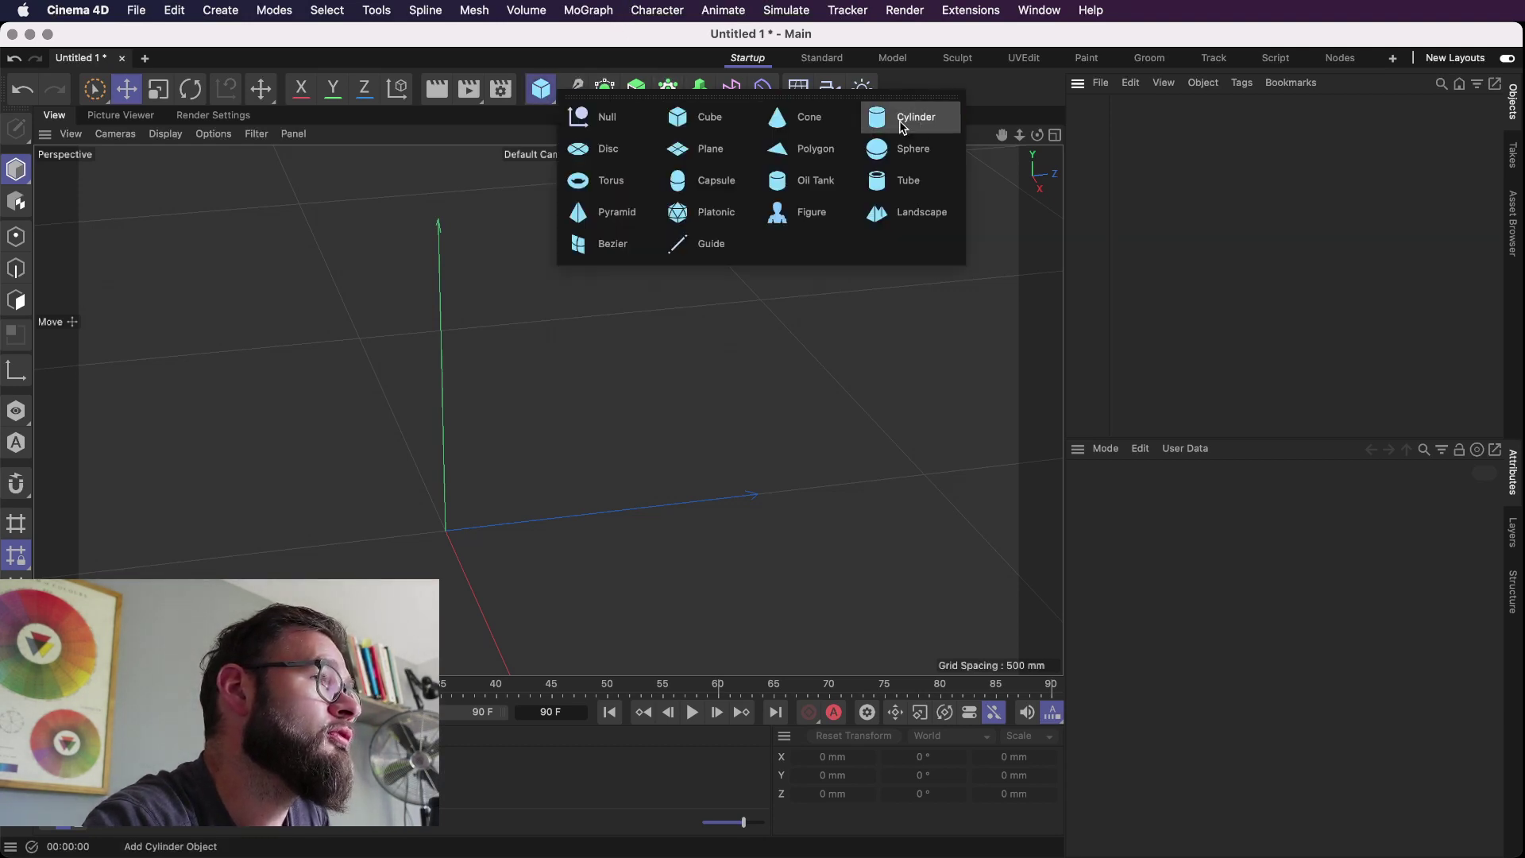
left_click(698, 119)
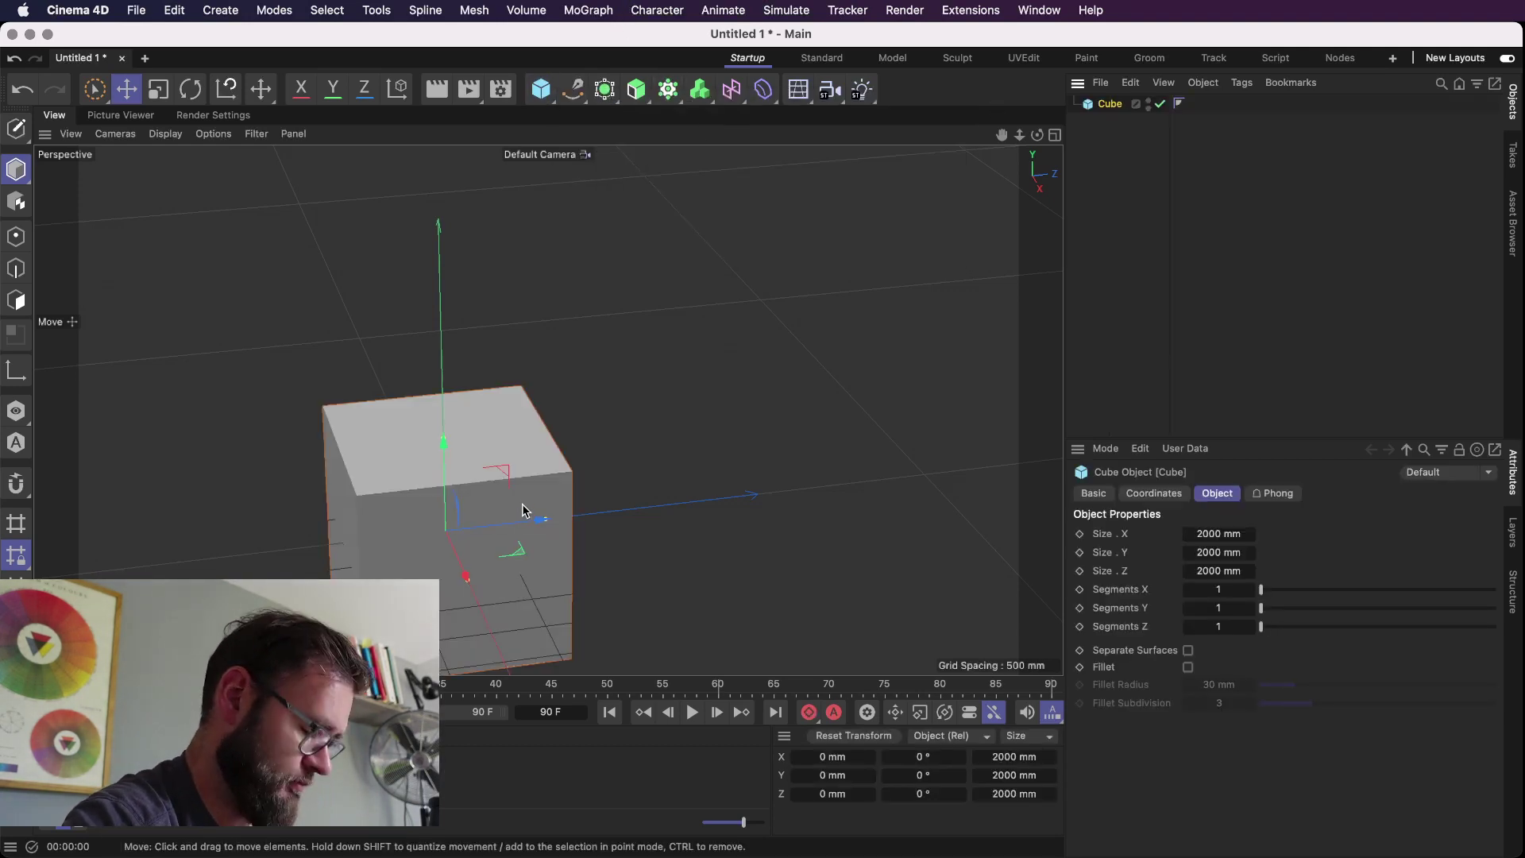
middle_click_drag(525, 512, 538, 402, "alt")
left_click_drag(538, 402, 767, 409, "ctrl")
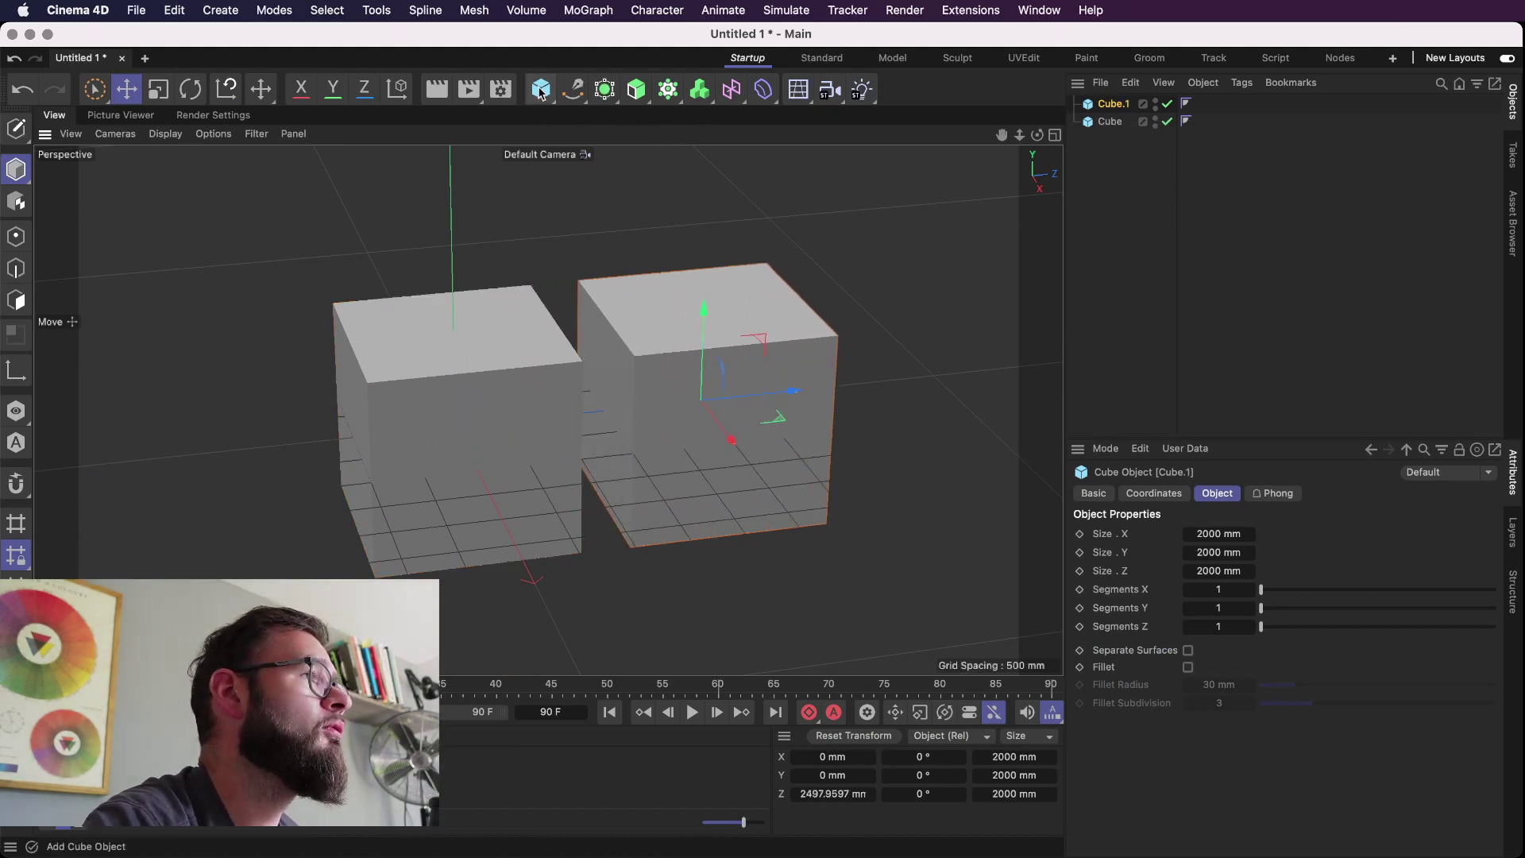
Step: Add a Floor and raise both cubes to 992.345 mm on Y above it
left_click(798, 89)
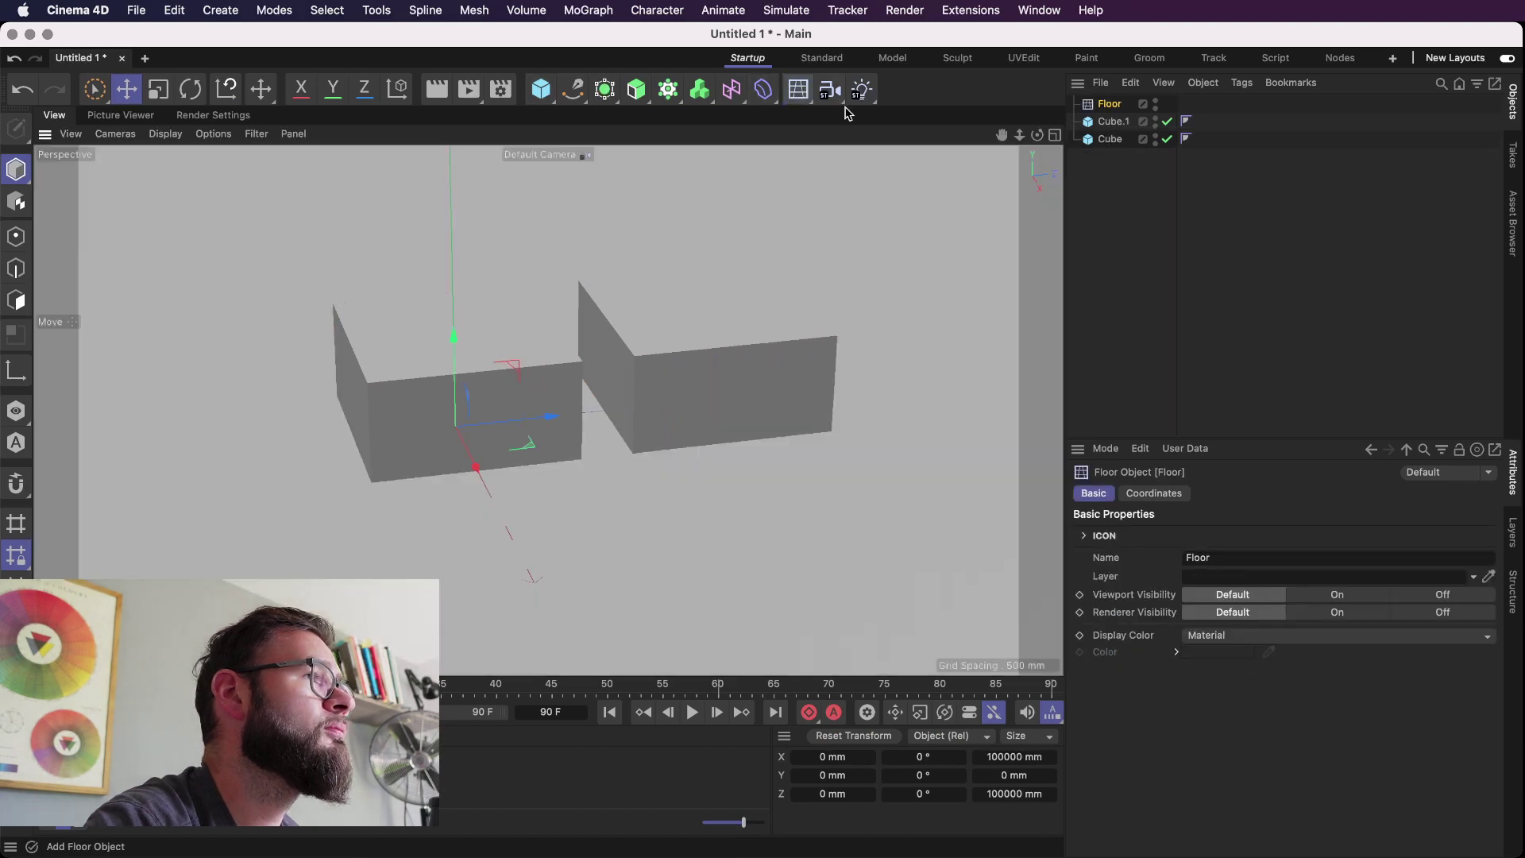
left_click(768, 360)
left_click(415, 378, "shift")
left_click_drag(577, 358, 592, 262)
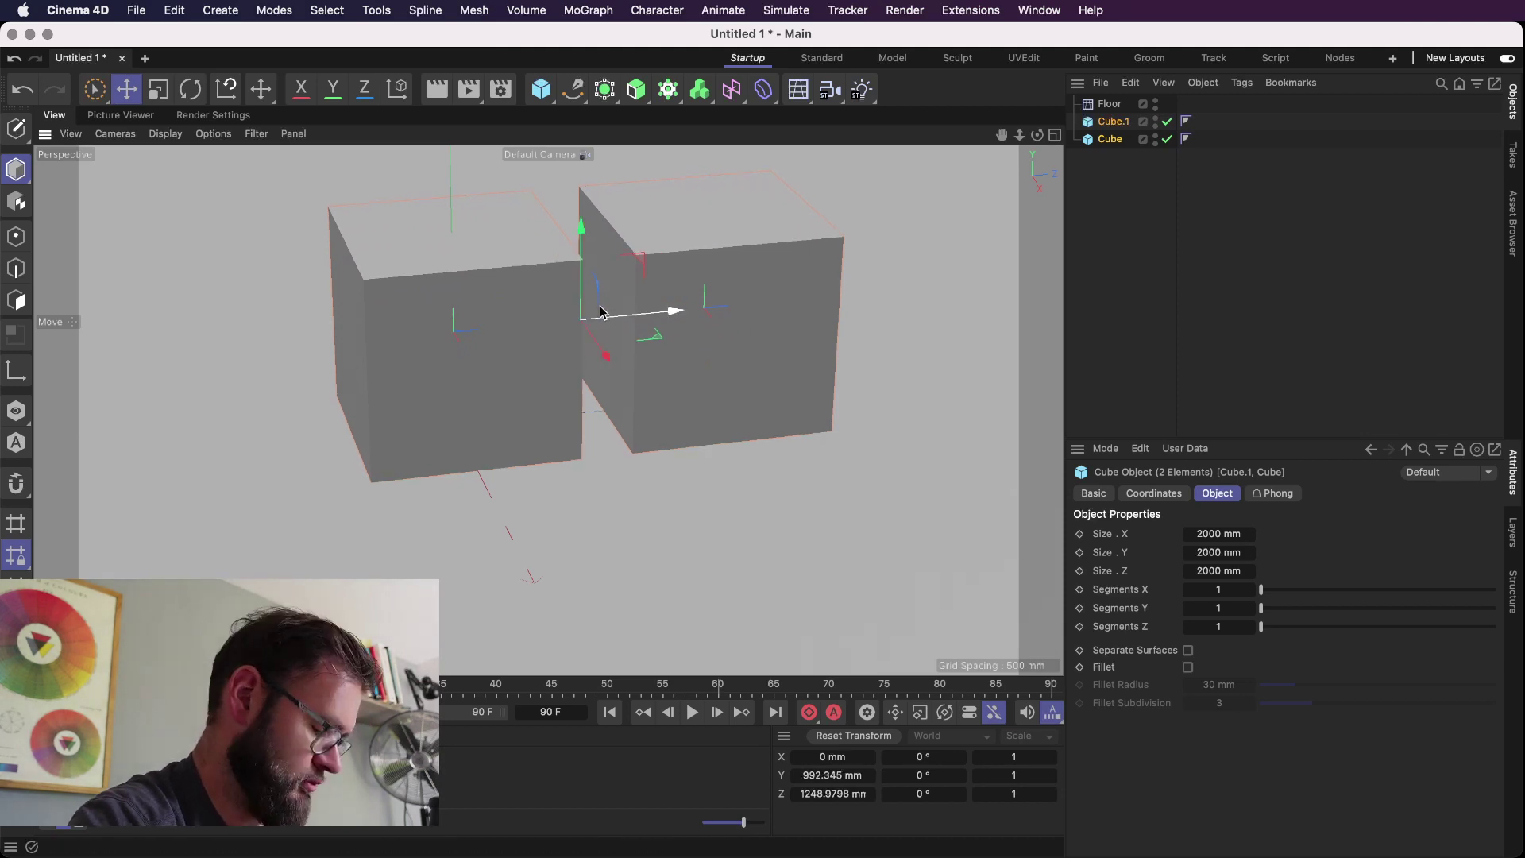
middle_click_drag(605, 313, 585, 398, "alt")
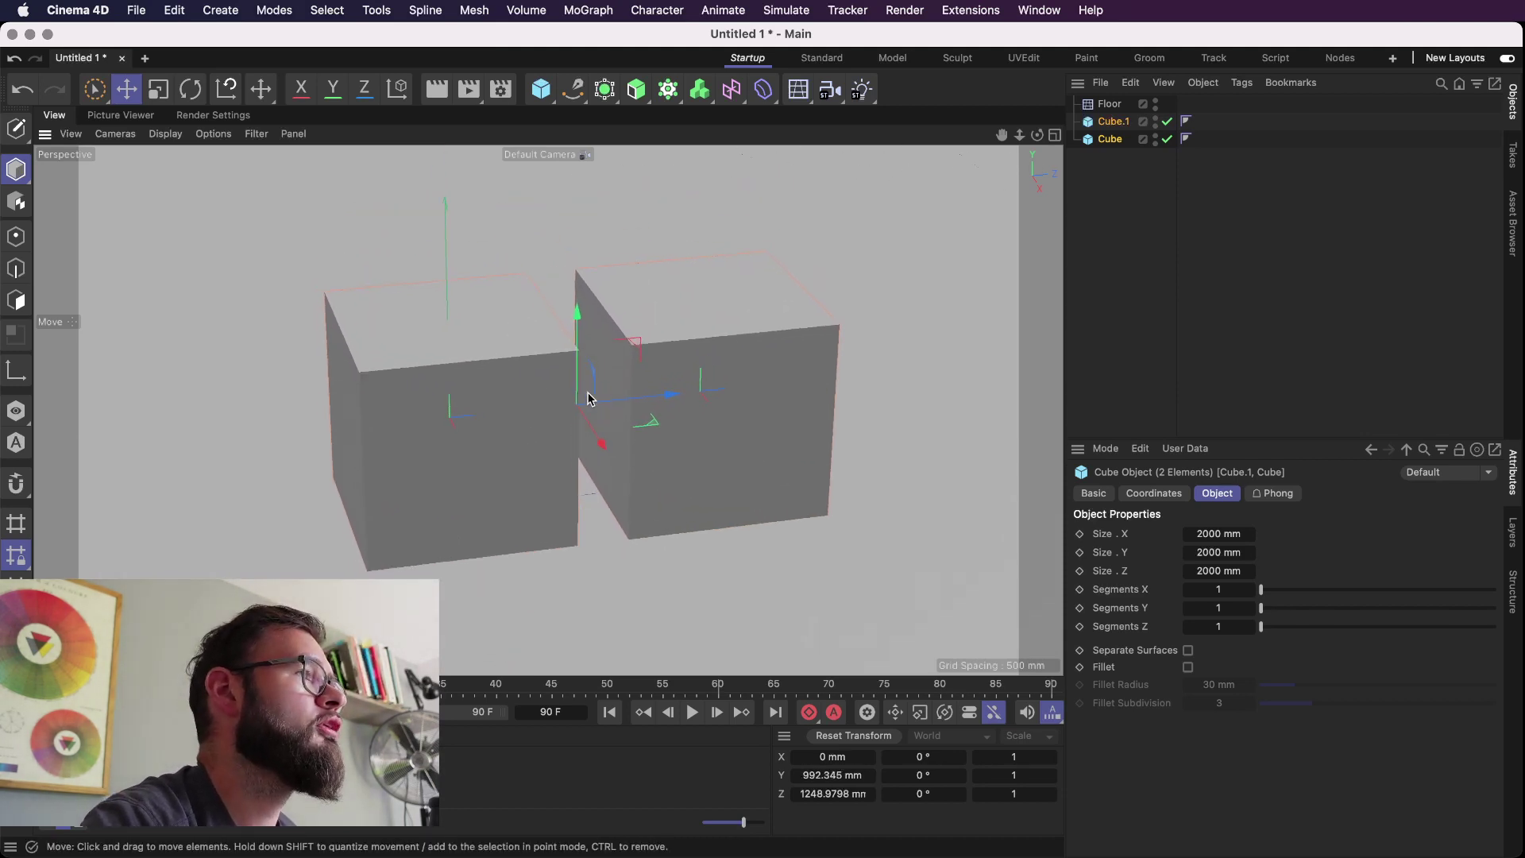
Step: Add Compositing render tags to both cubes and rename Cube to Cube 2
right_click(1114, 140)
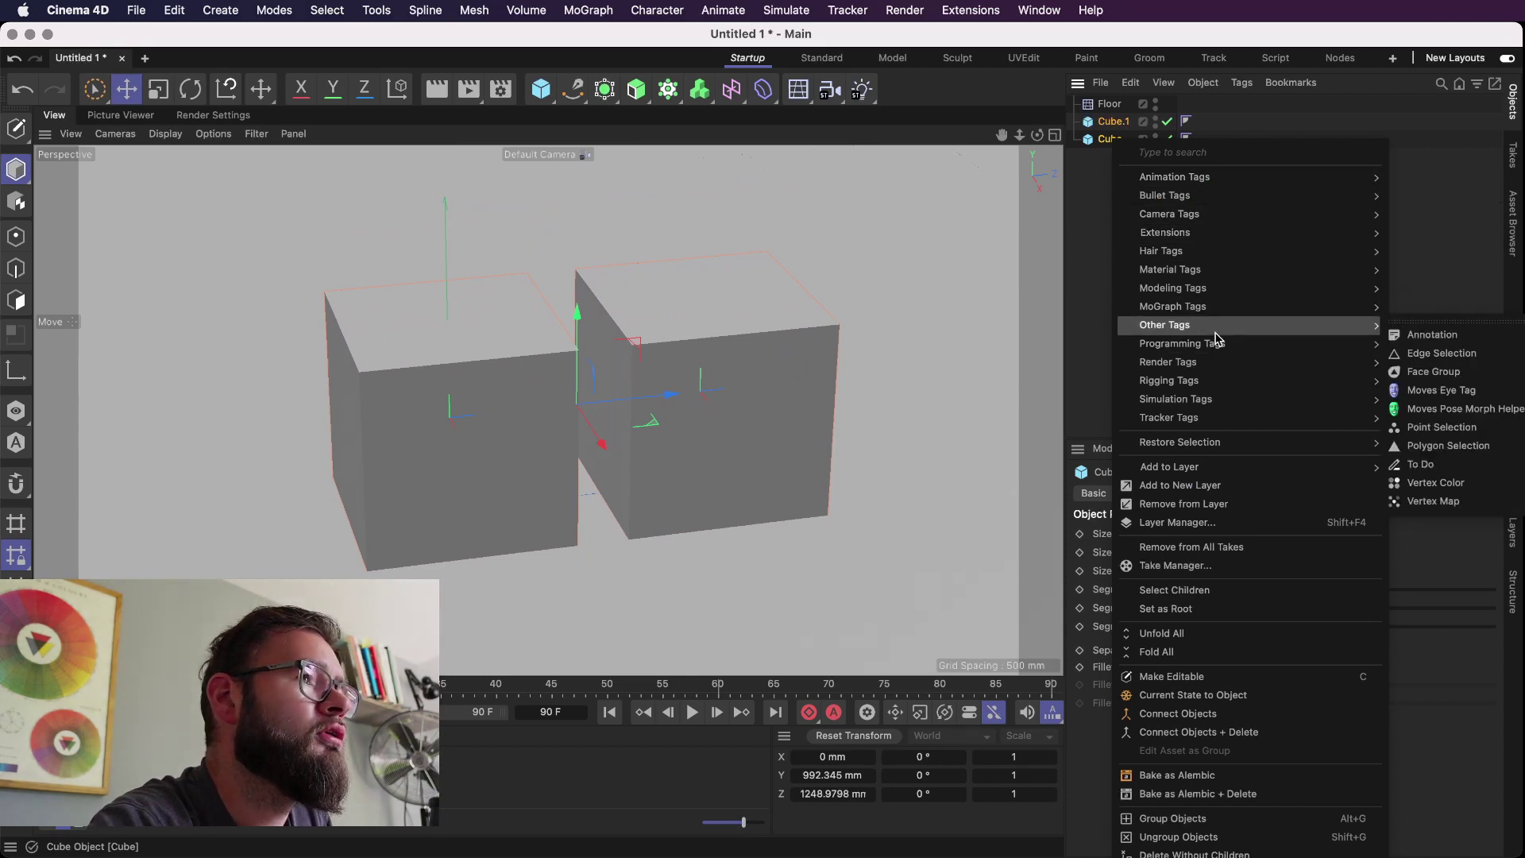
mouse_move(1215, 343)
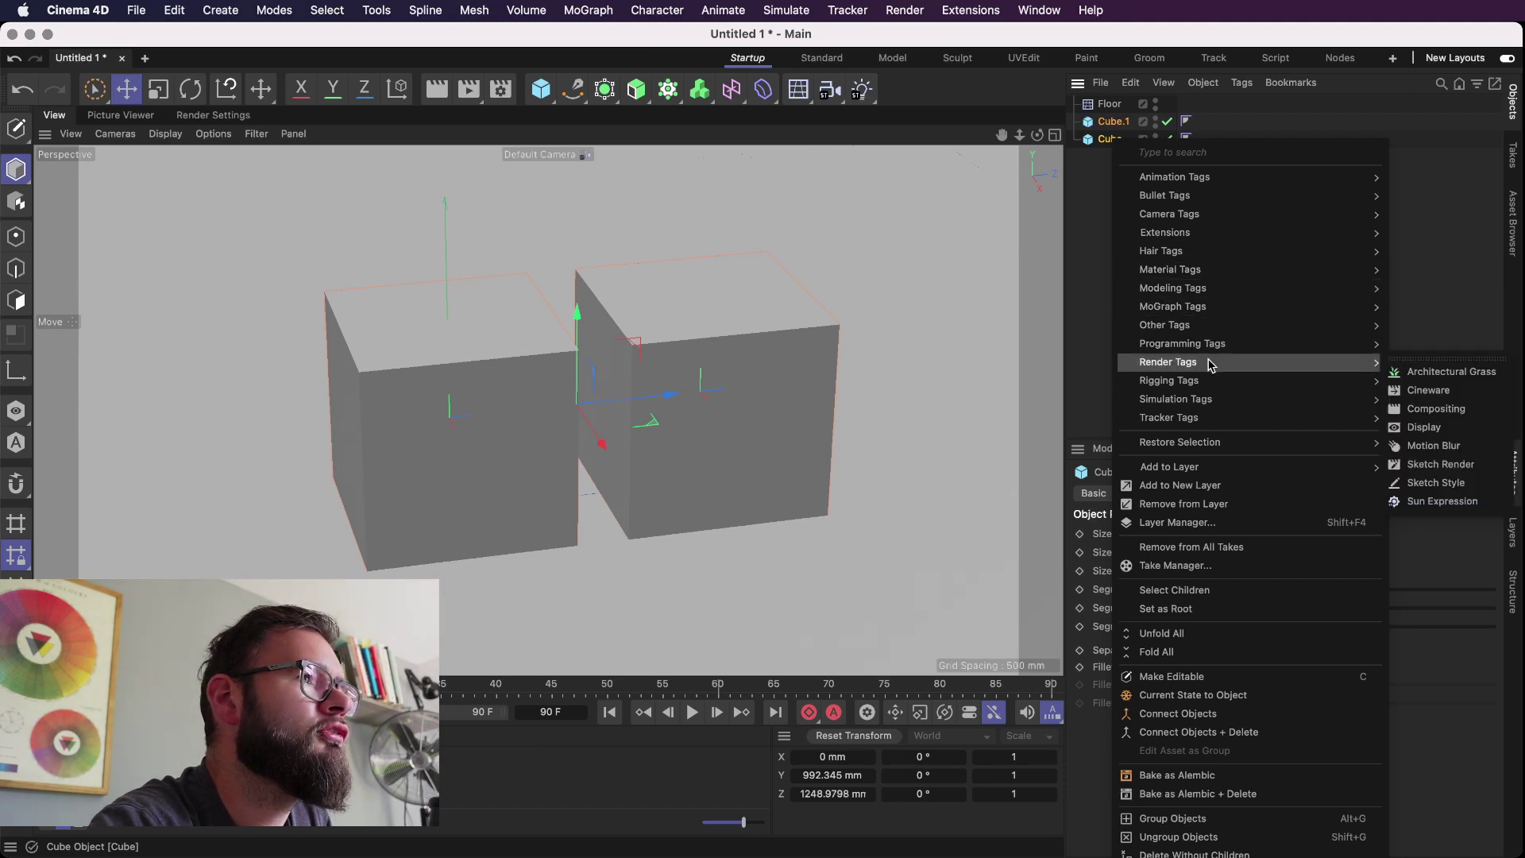
left_click(1437, 409)
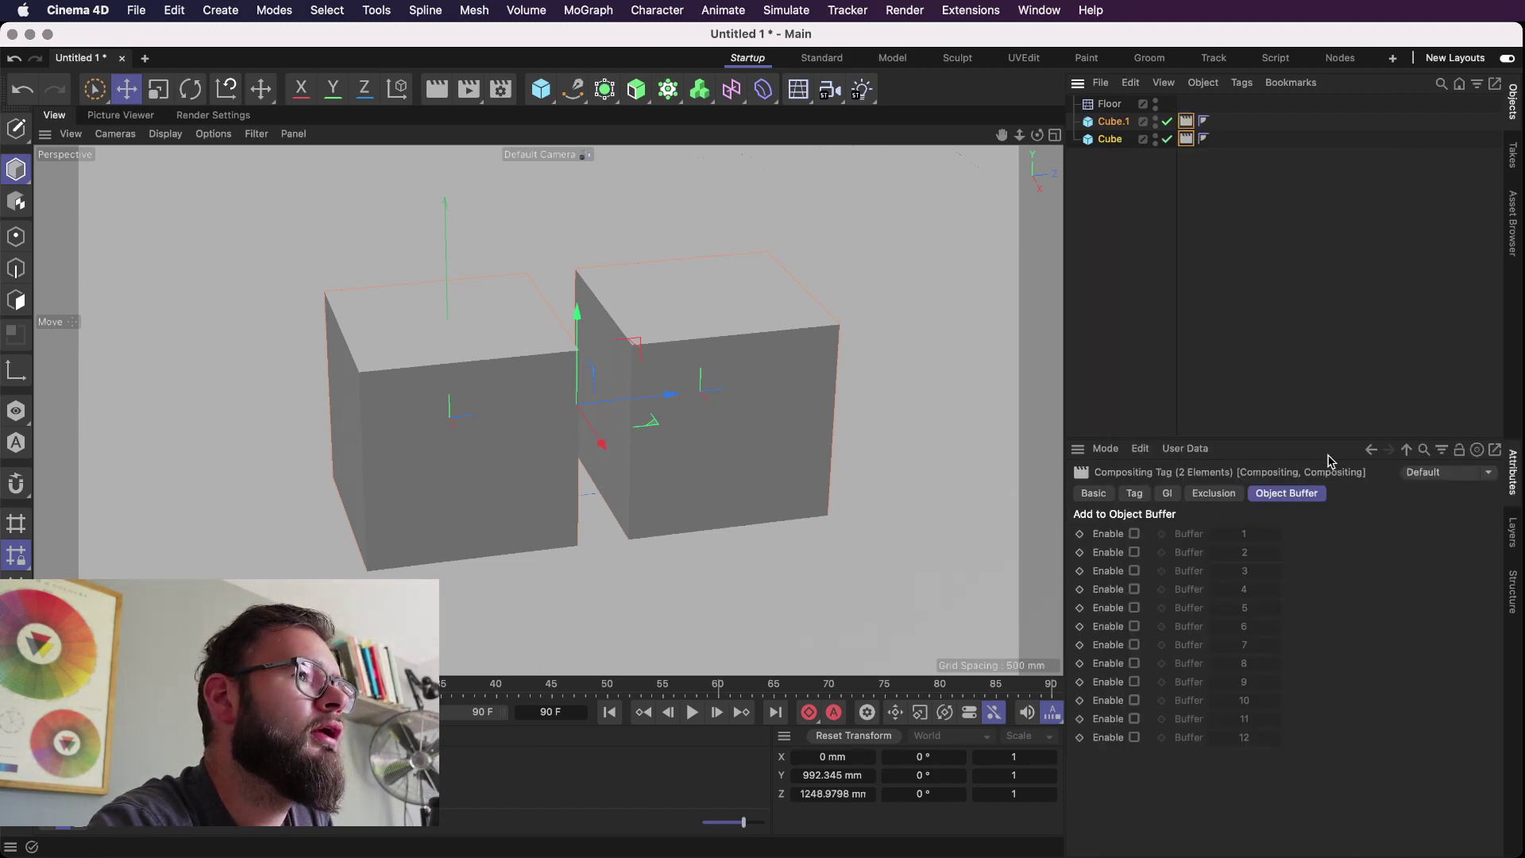
left_click(1186, 121)
double_click(1115, 140)
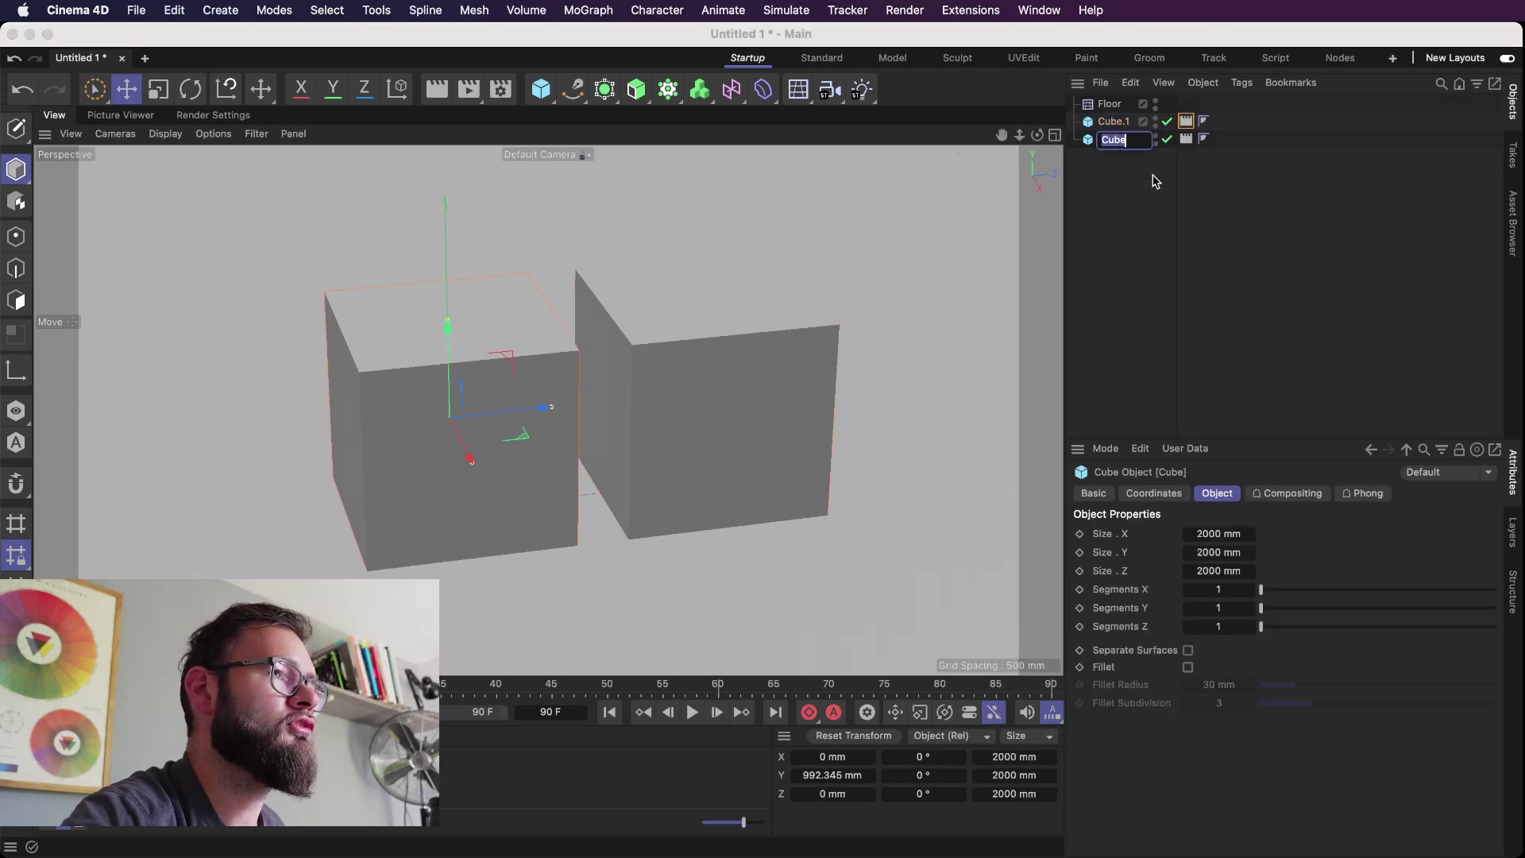
type("Cube2")
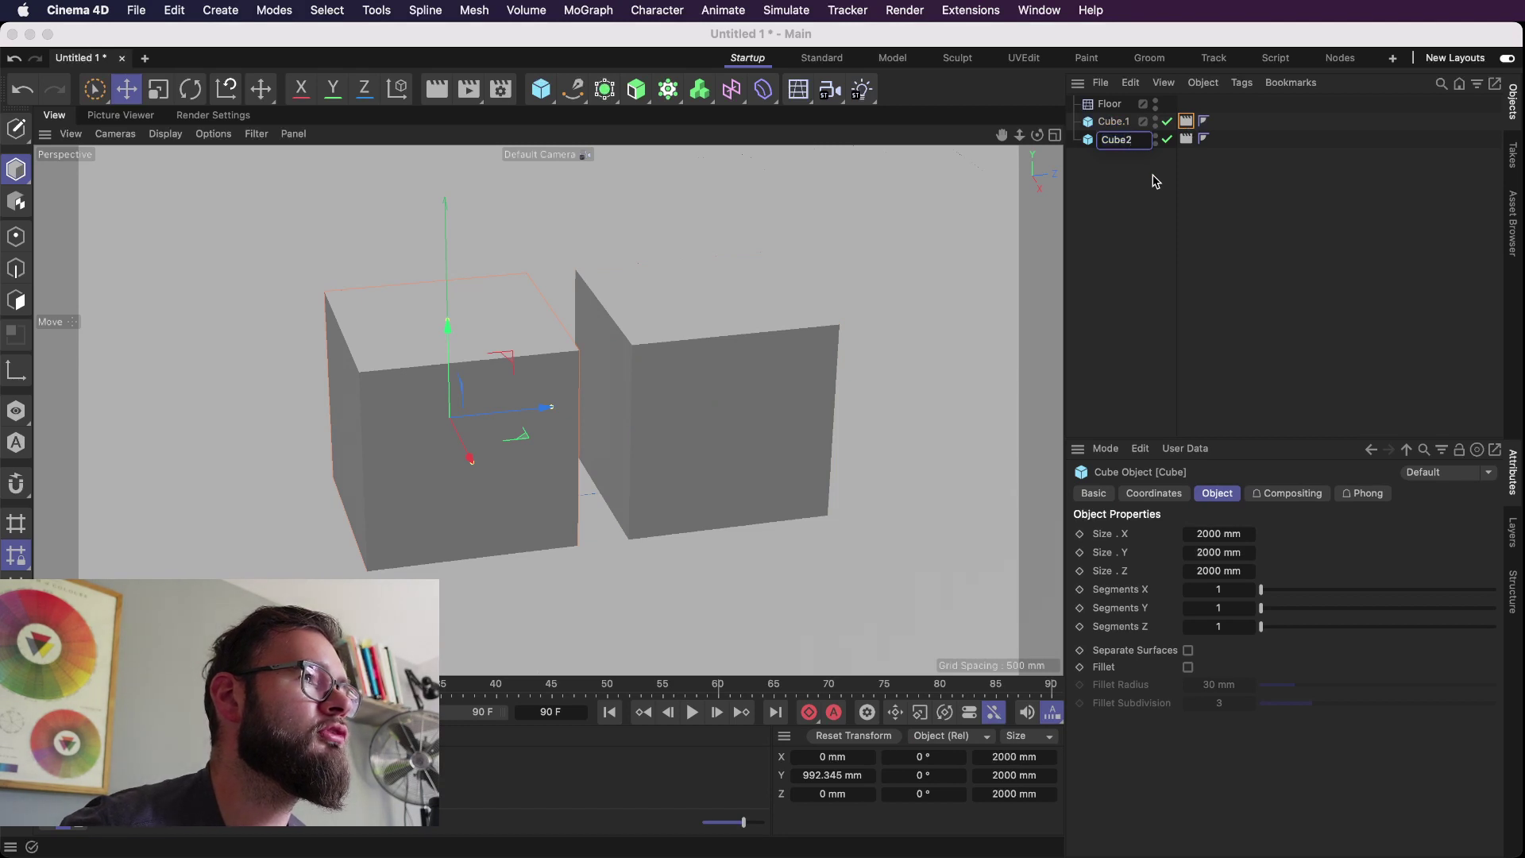
key("Return")
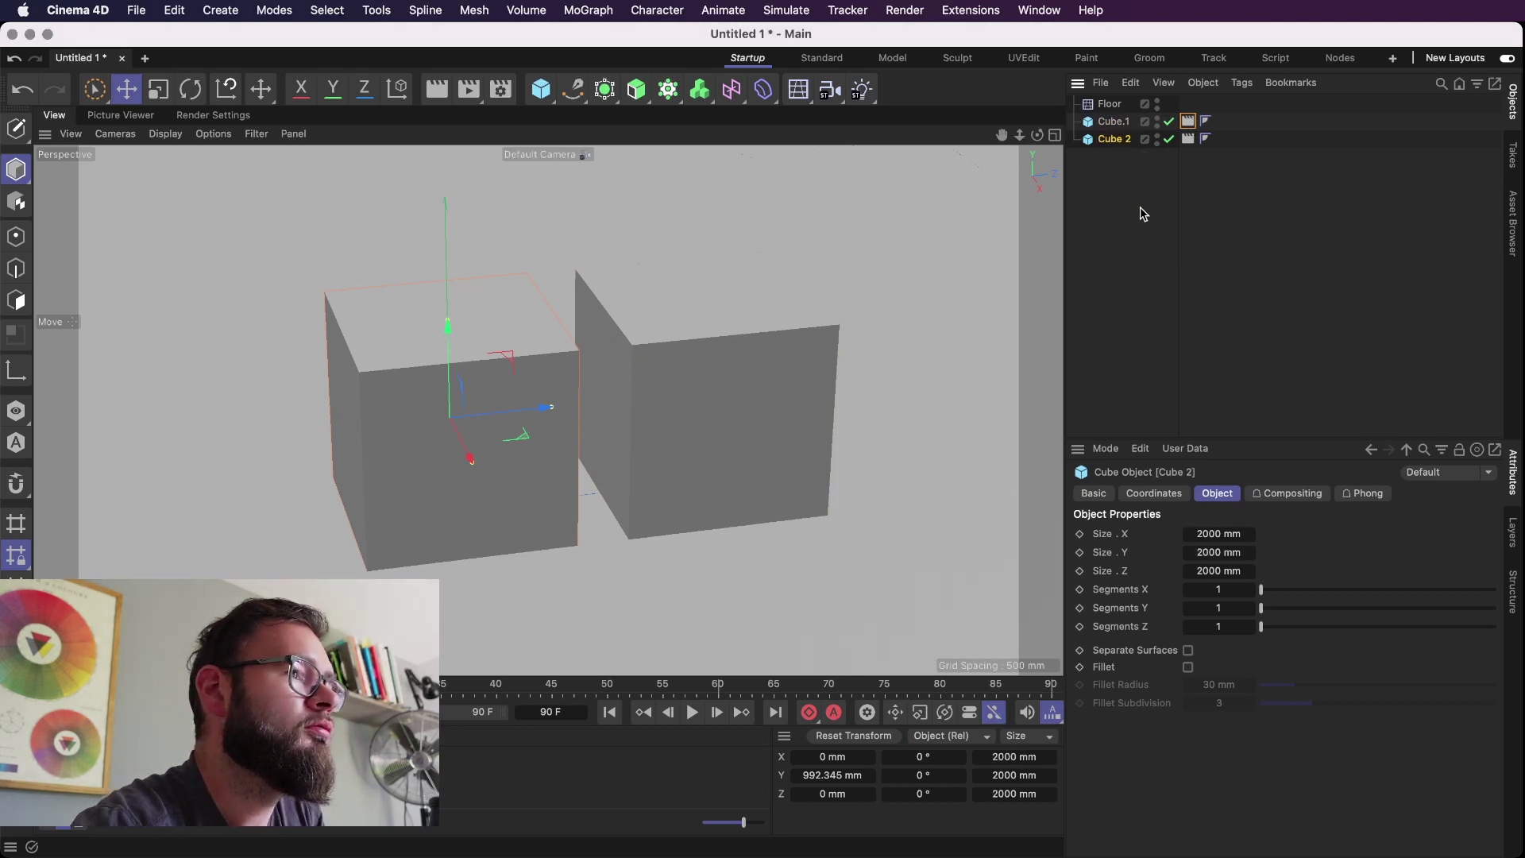
Step: Put Cube.1 in Object Buffer 1 and Cube 2 in Object Buffer 2 via their Compositing tags
left_click(1188, 122)
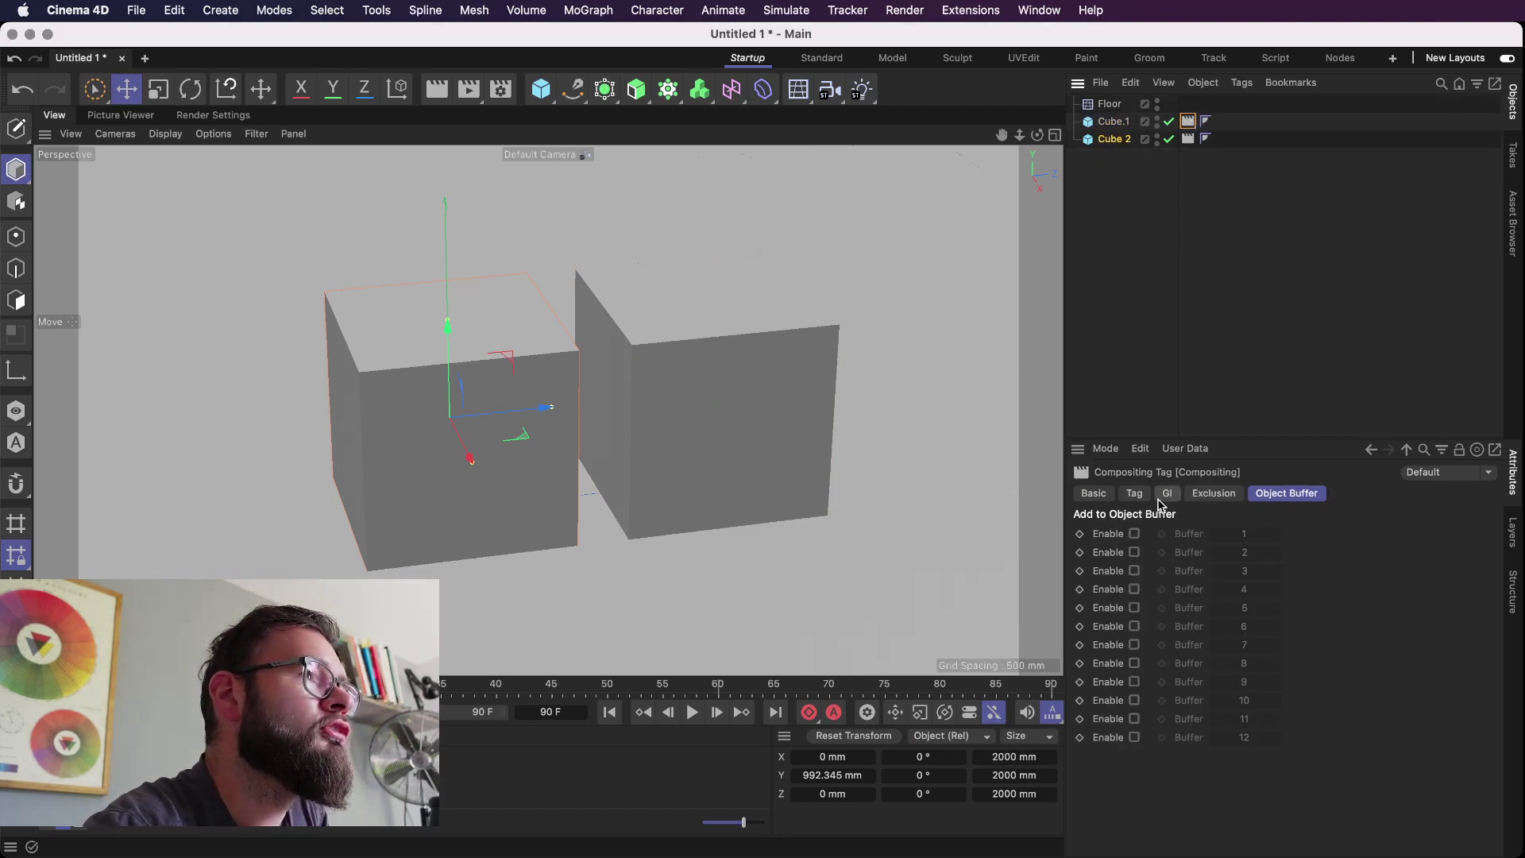
left_click(1134, 534)
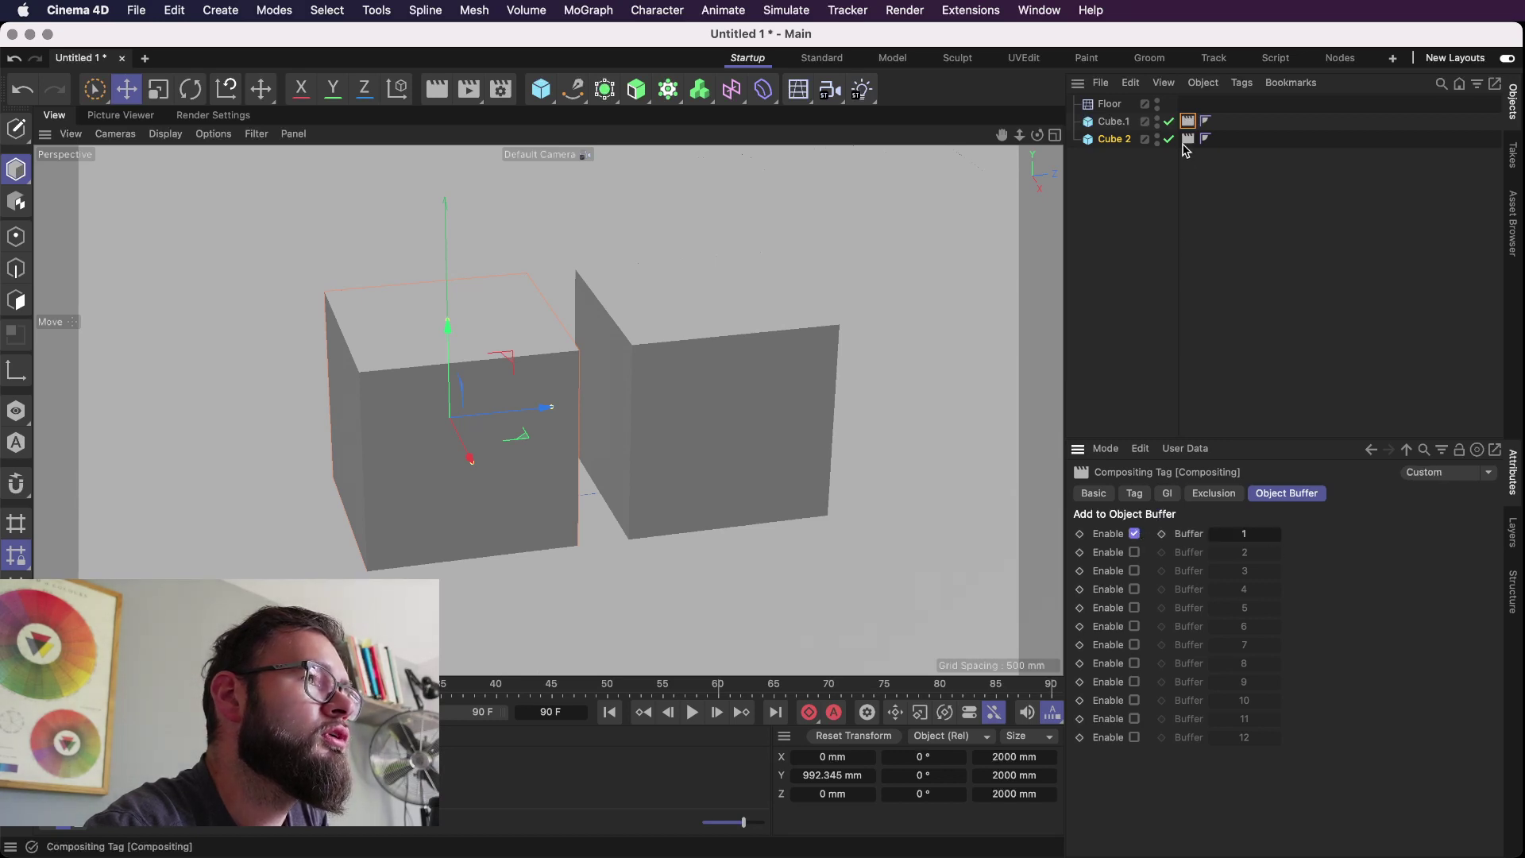
left_click(1187, 139)
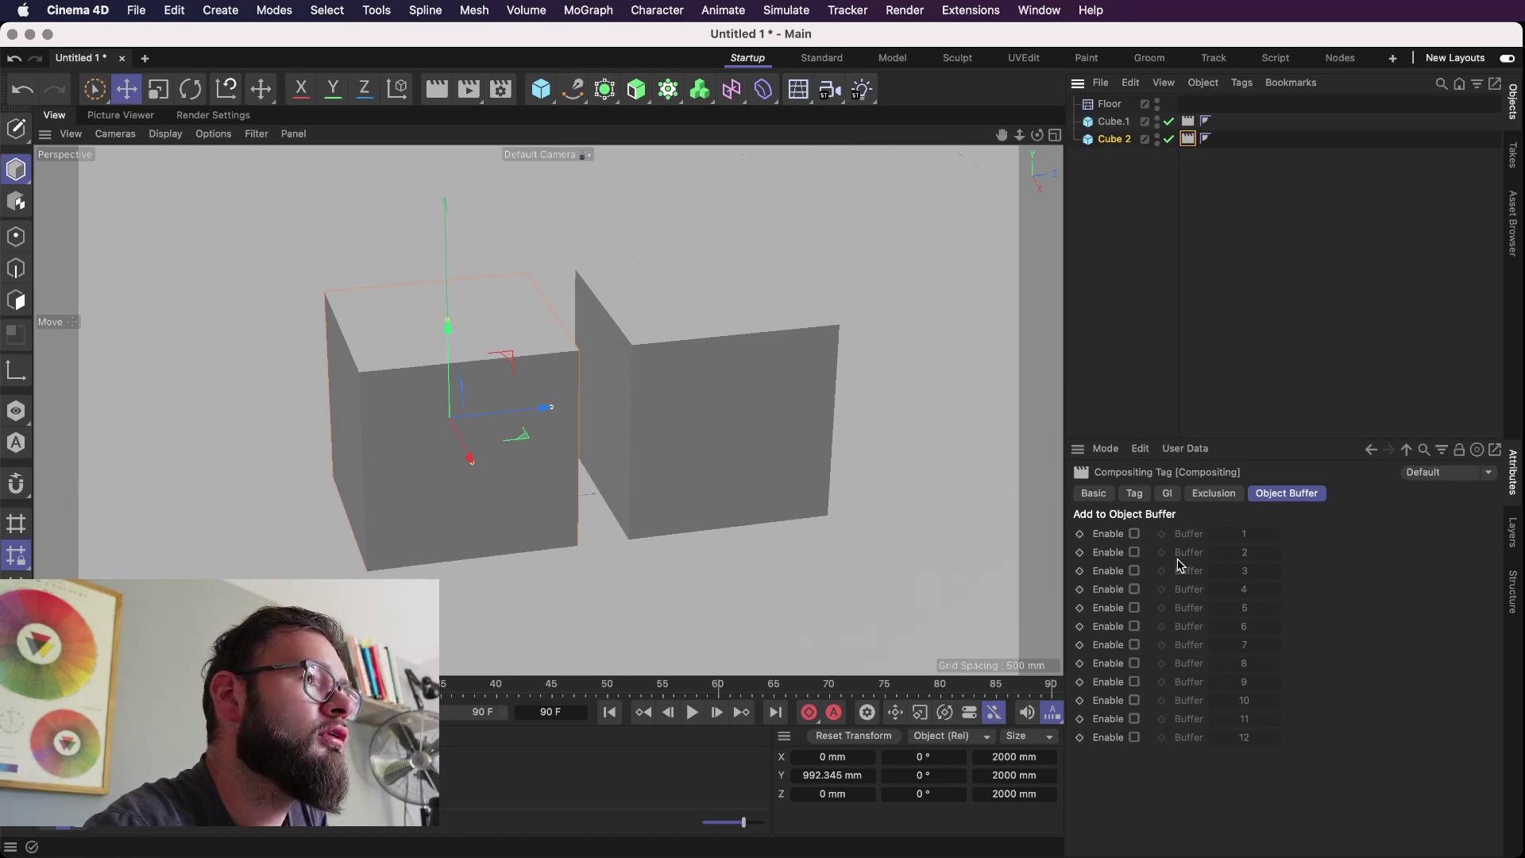
left_click(1134, 553)
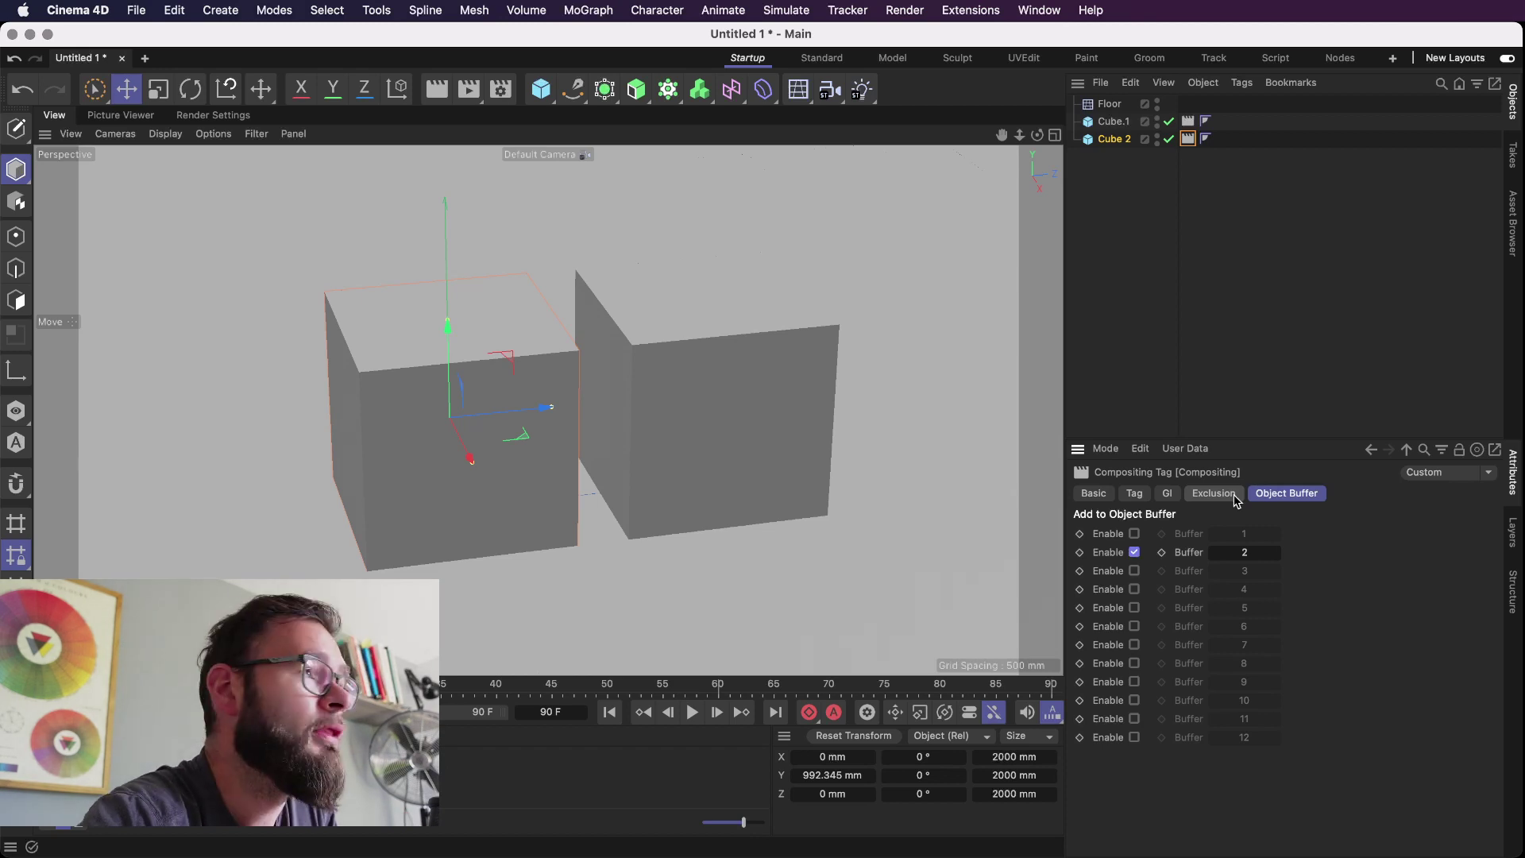
Step: In Render Settings, delete the extra Object Buffer pass and re-enable Multi-Pass
left_click(210, 115)
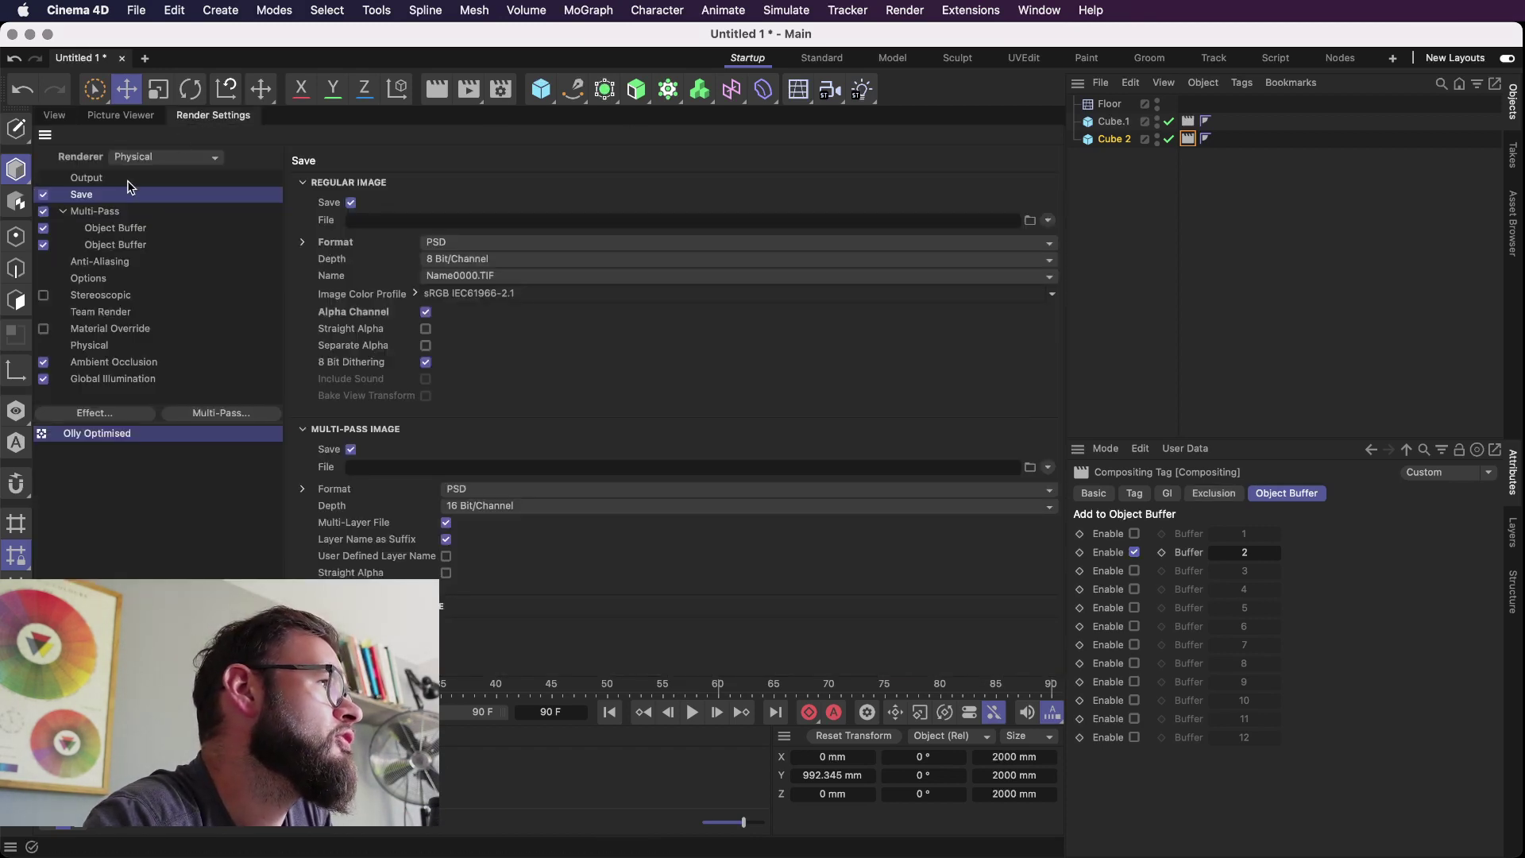
left_click(119, 228)
key("Delete")
key("Delete")
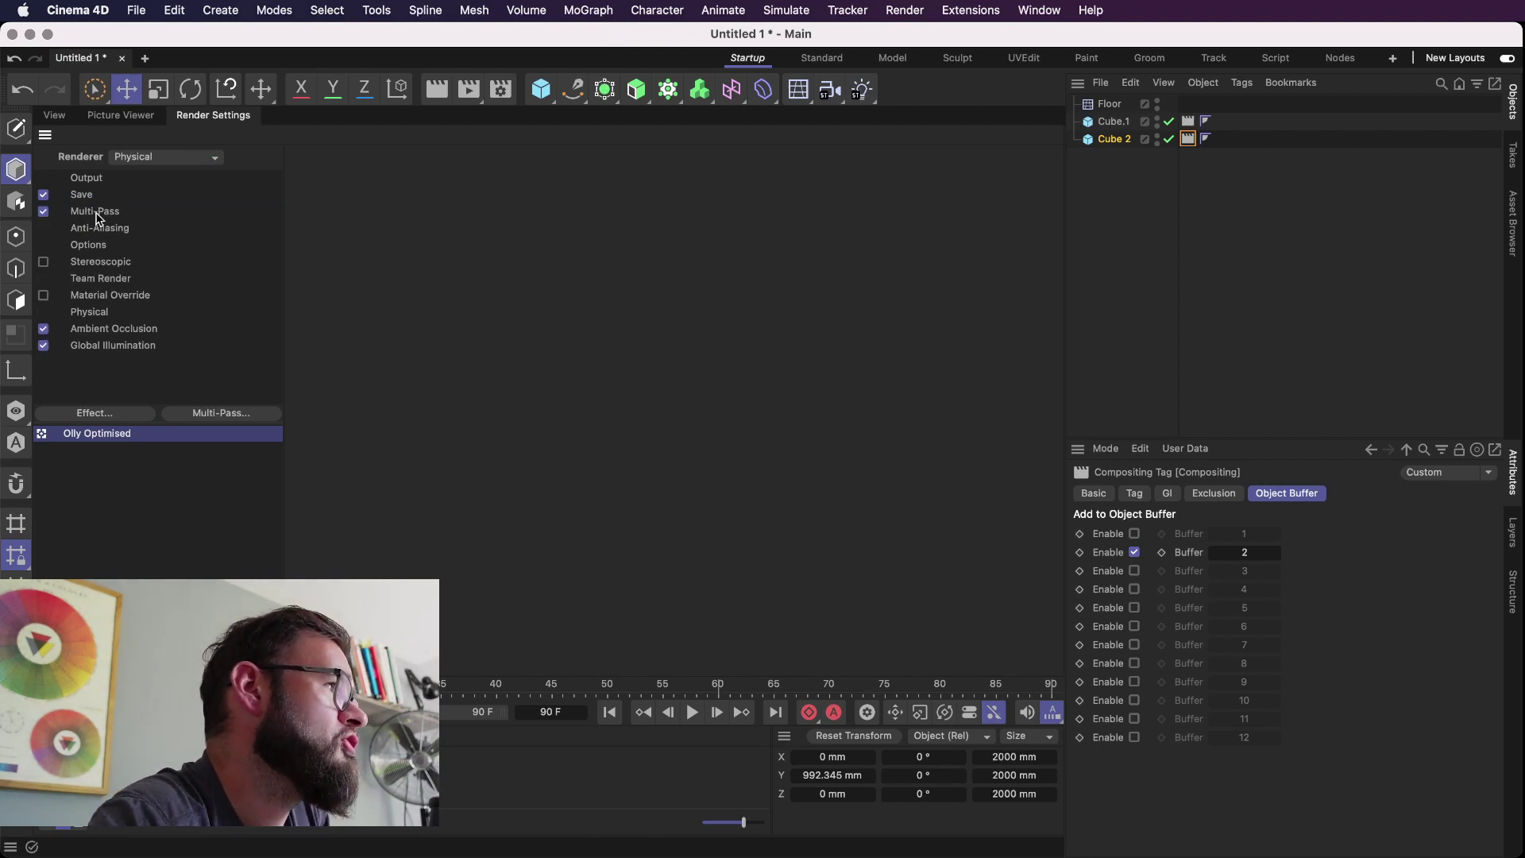
left_click(43, 212)
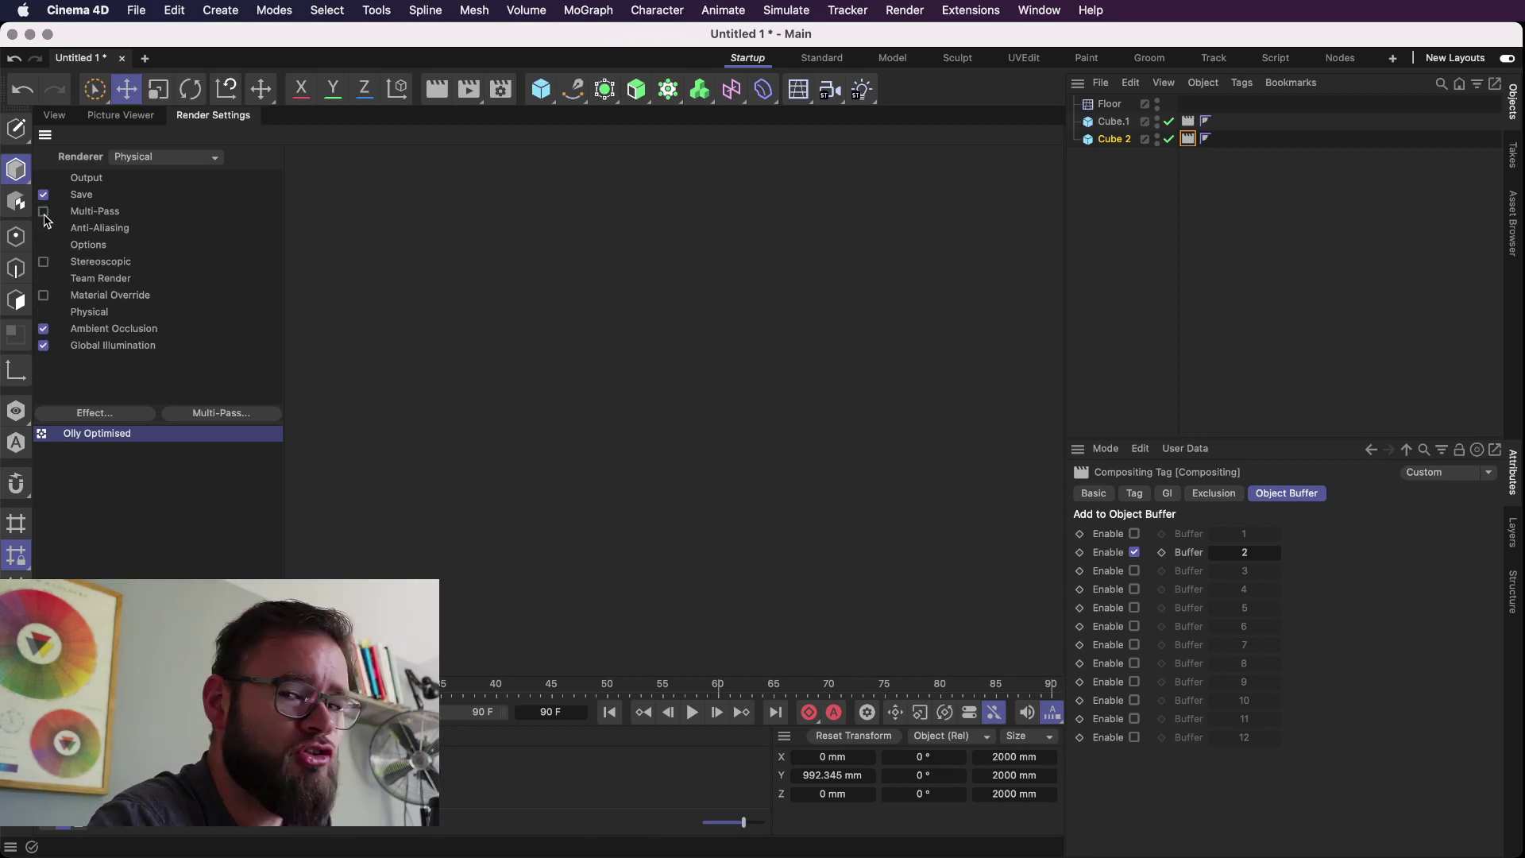
left_click(44, 212)
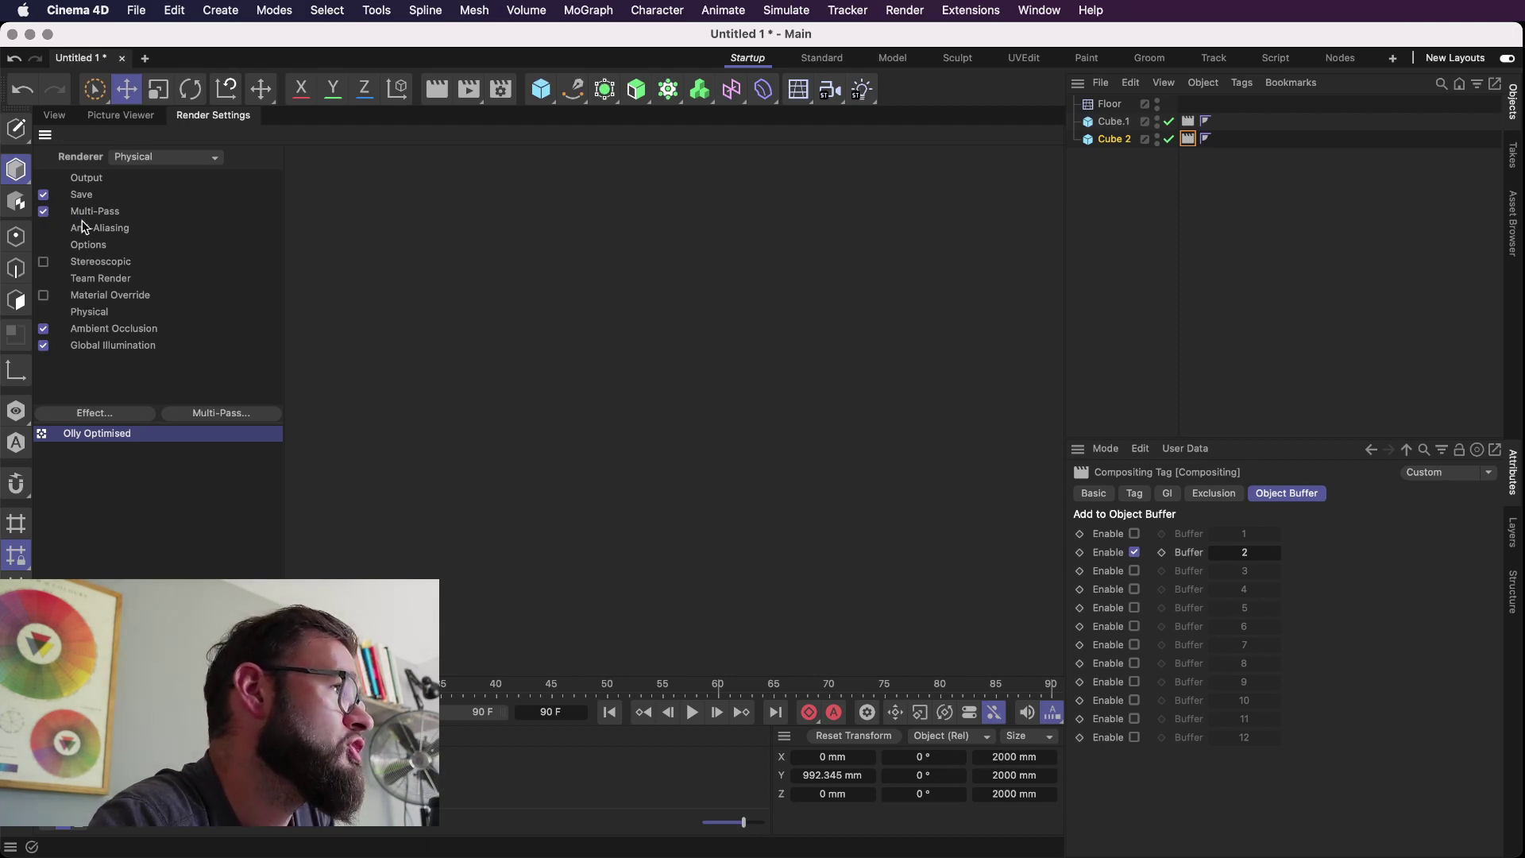
left_click(88, 216)
Step: Add two Object Buffer multi-passes, giving the second one Group ID 2
right_click(108, 212)
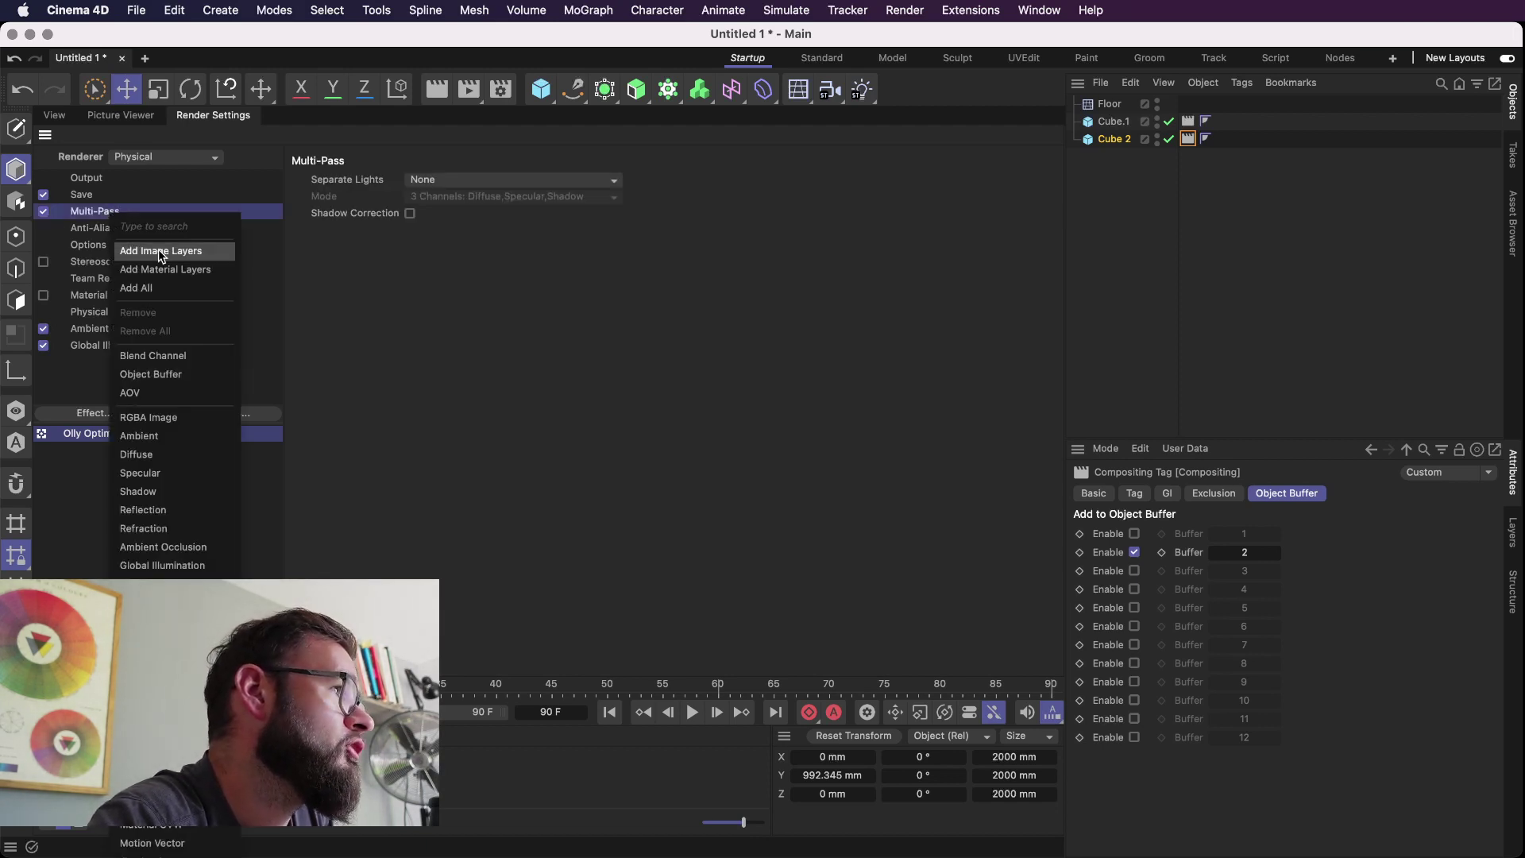
left_click(185, 379)
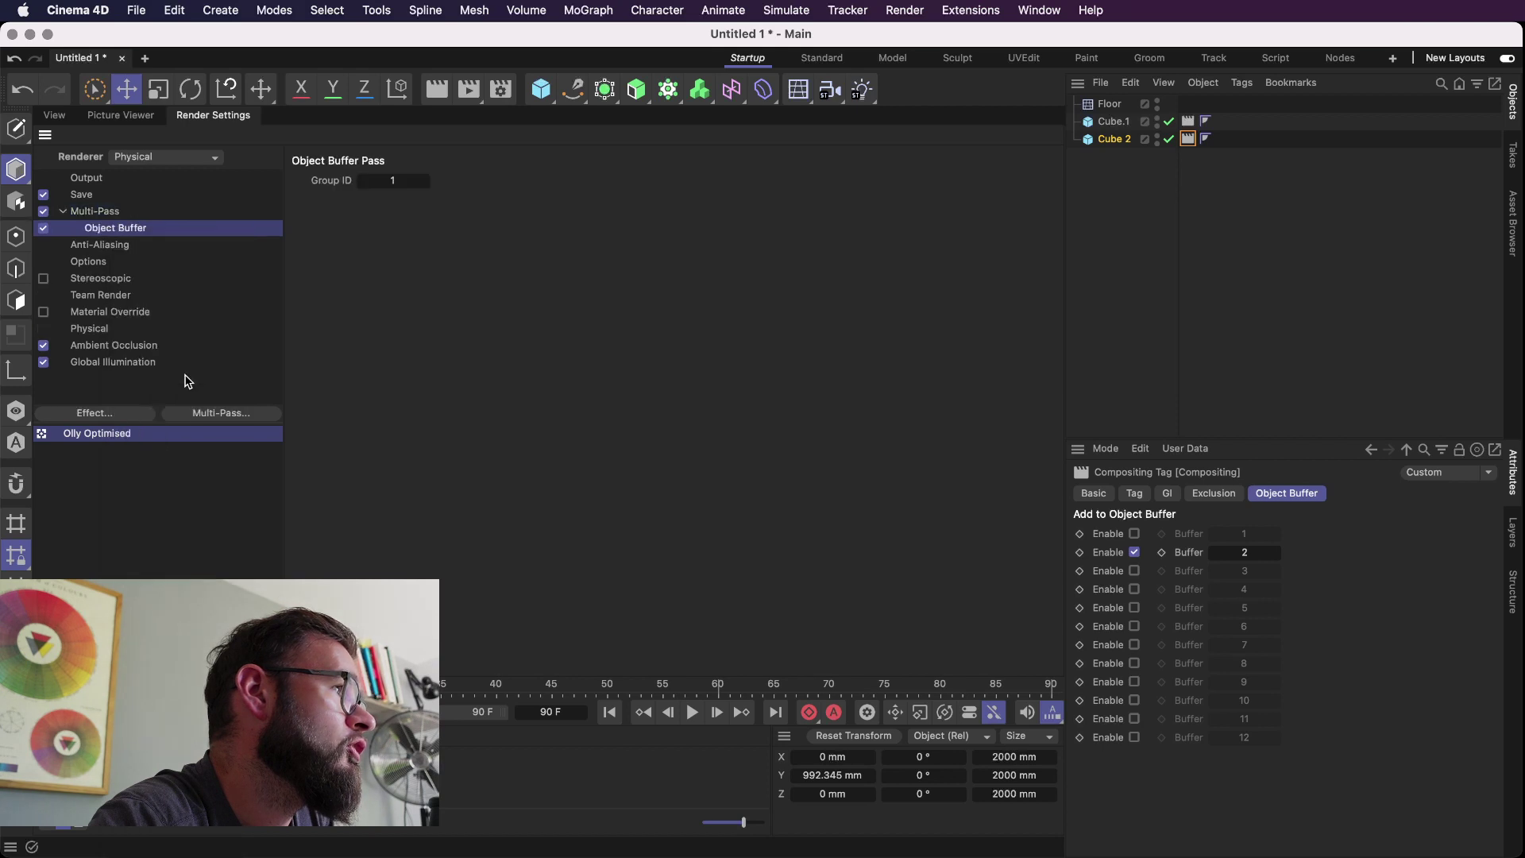
right_click(116, 216)
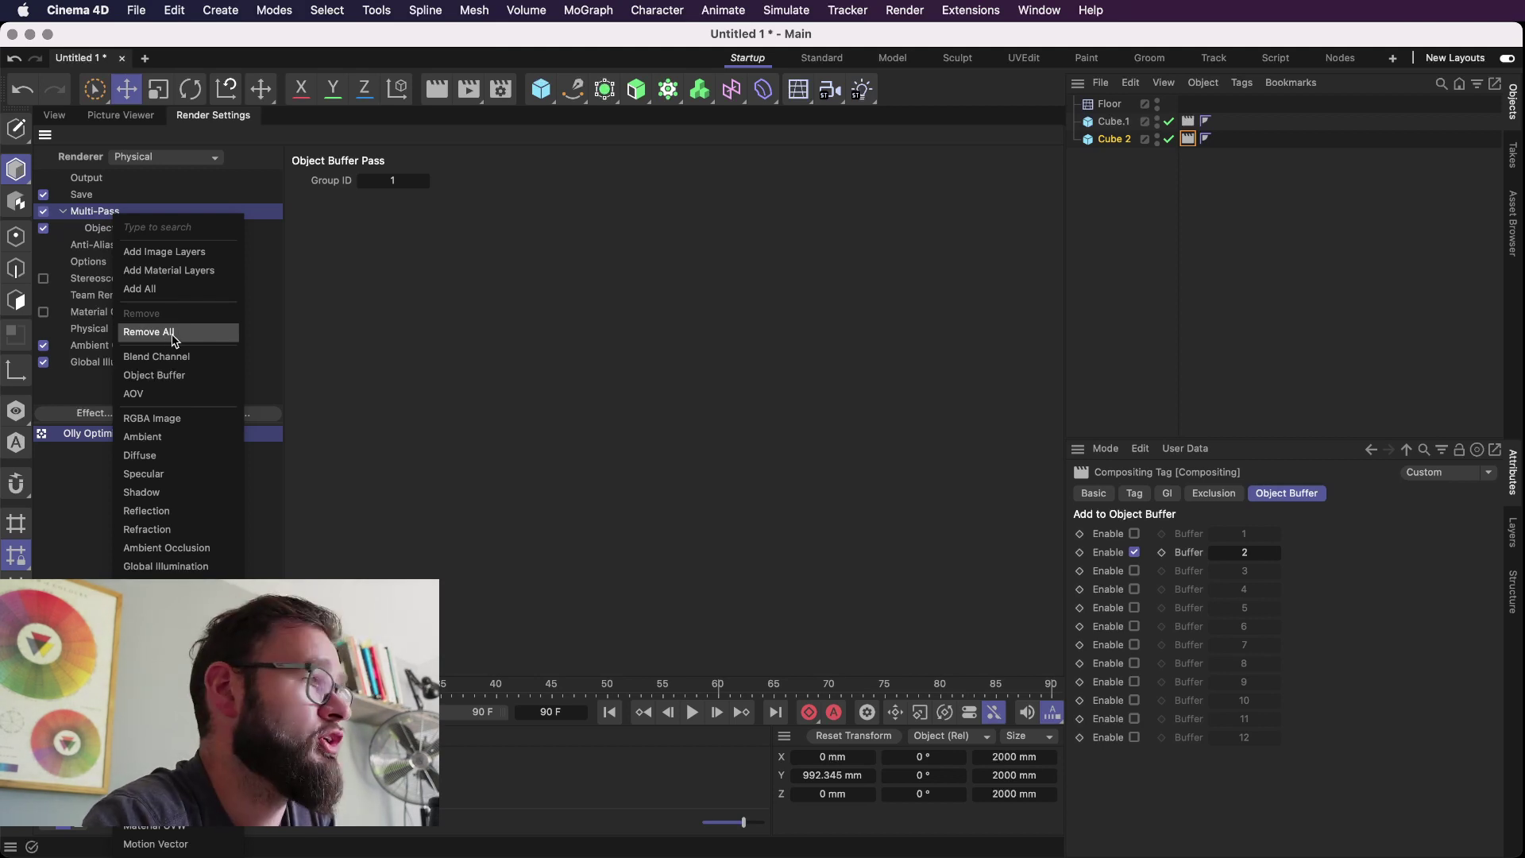
left_click(168, 375)
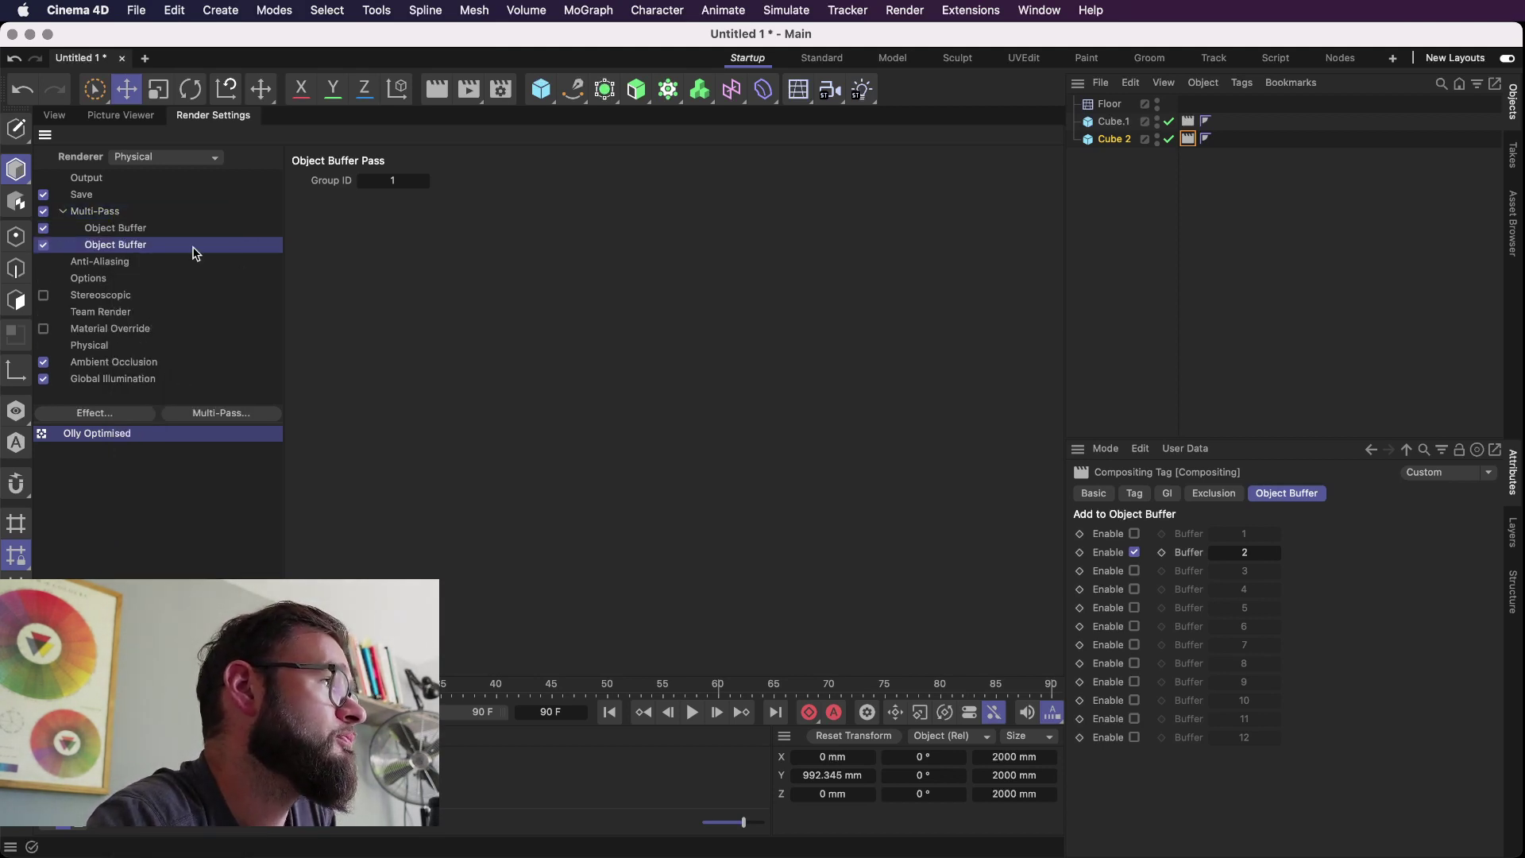
left_click(133, 228)
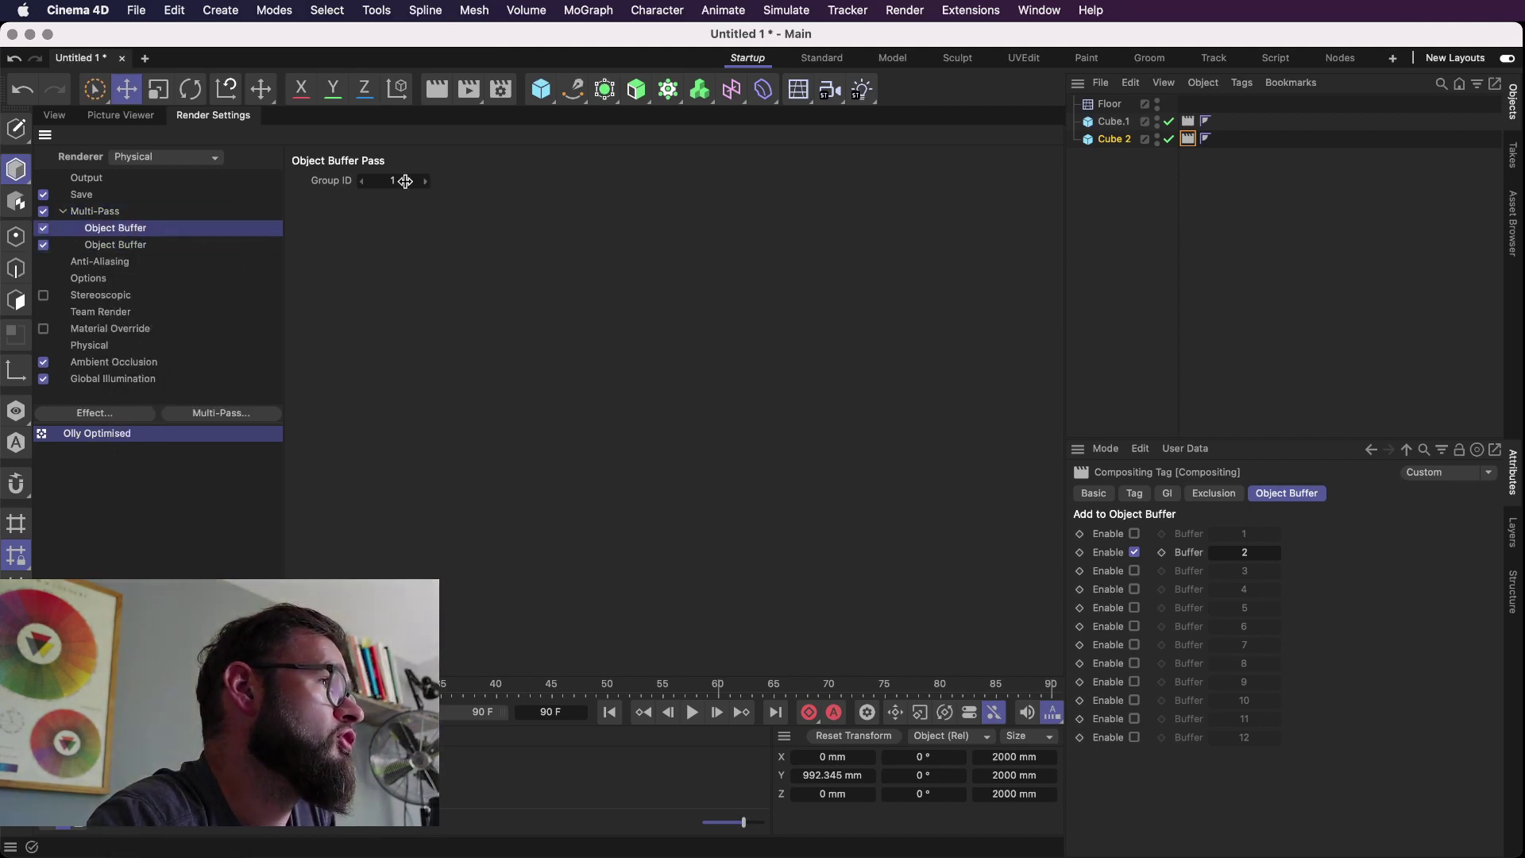
left_click(120, 246)
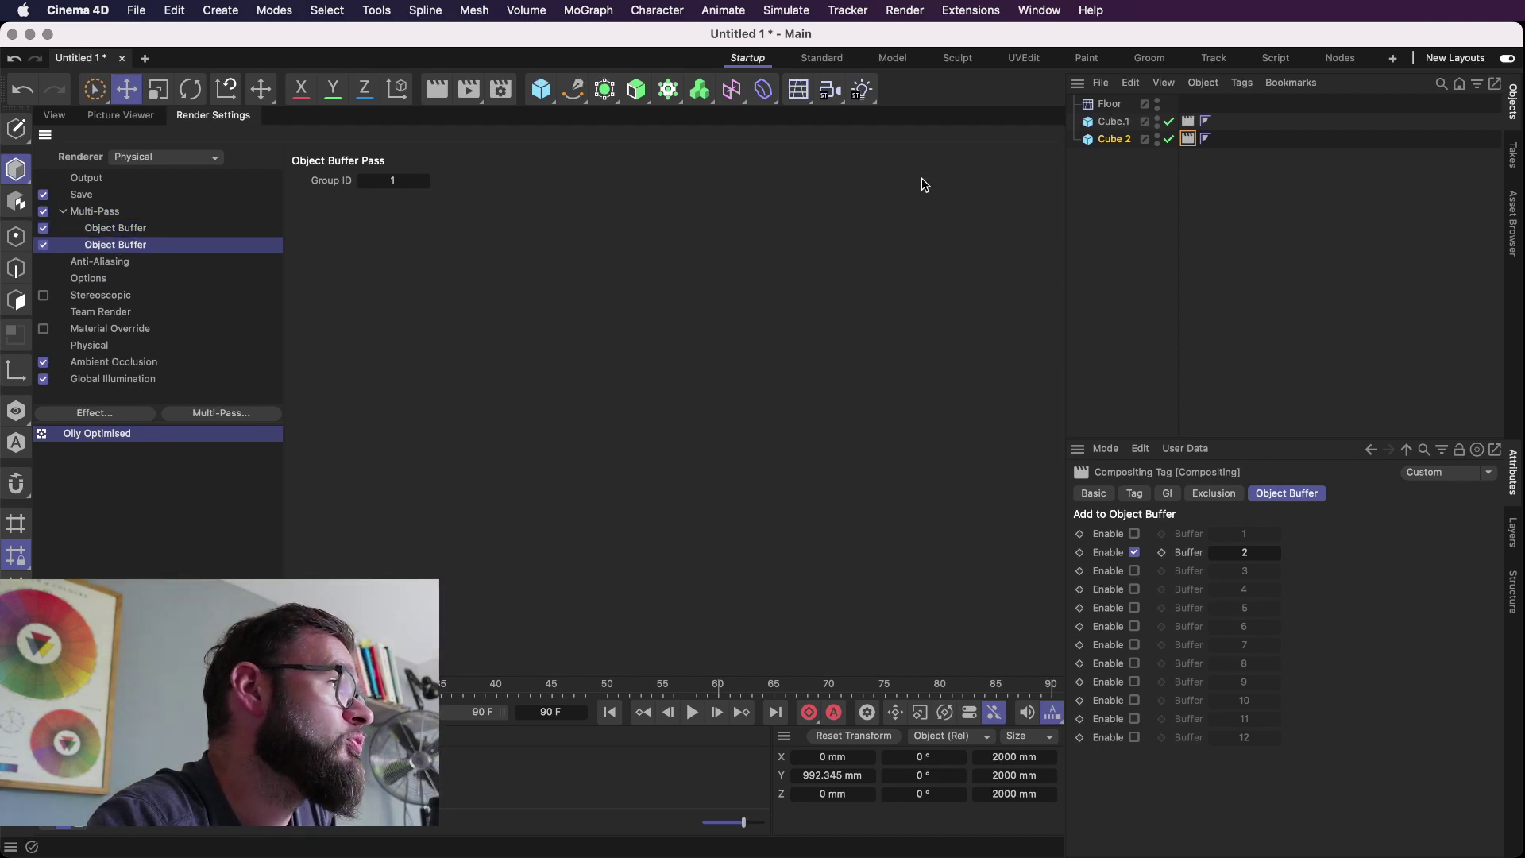
left_click(425, 177)
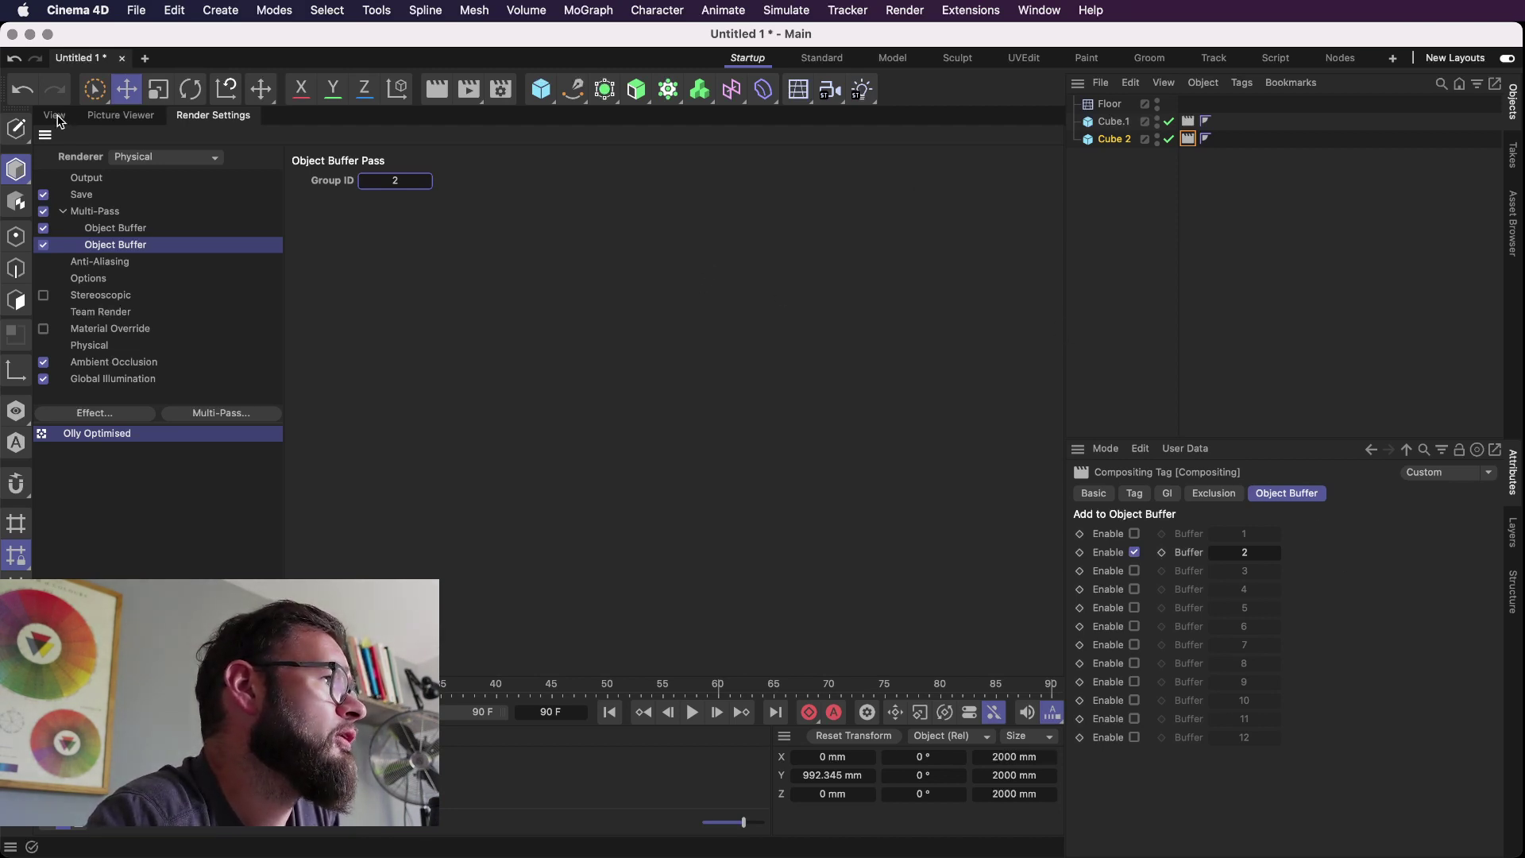
Step: Keep PSD as the saved image format and render the scene to the Picture Viewer
left_click(83, 195)
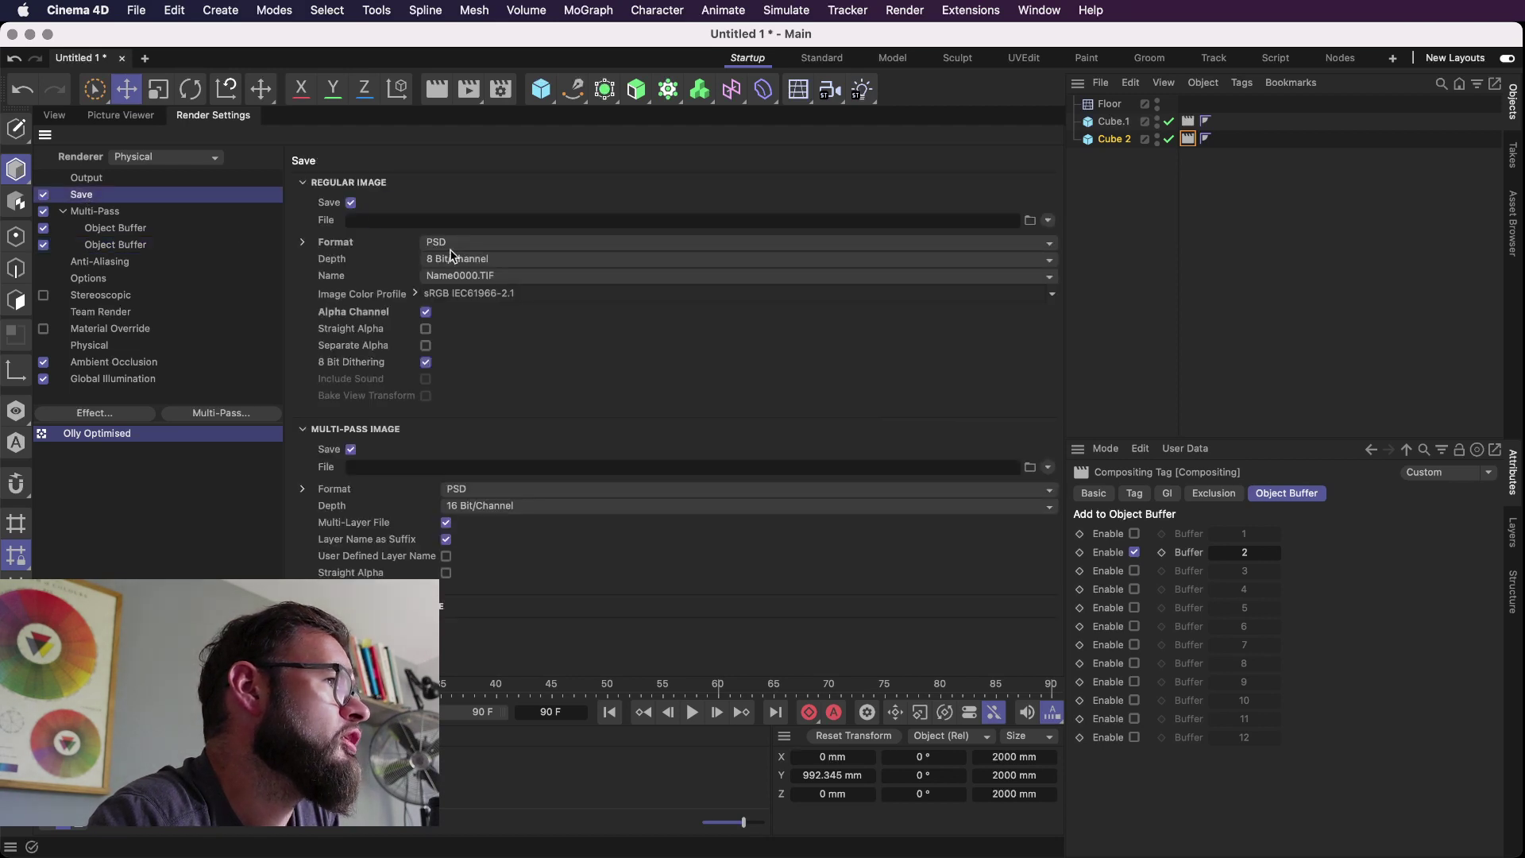
left_click(479, 244)
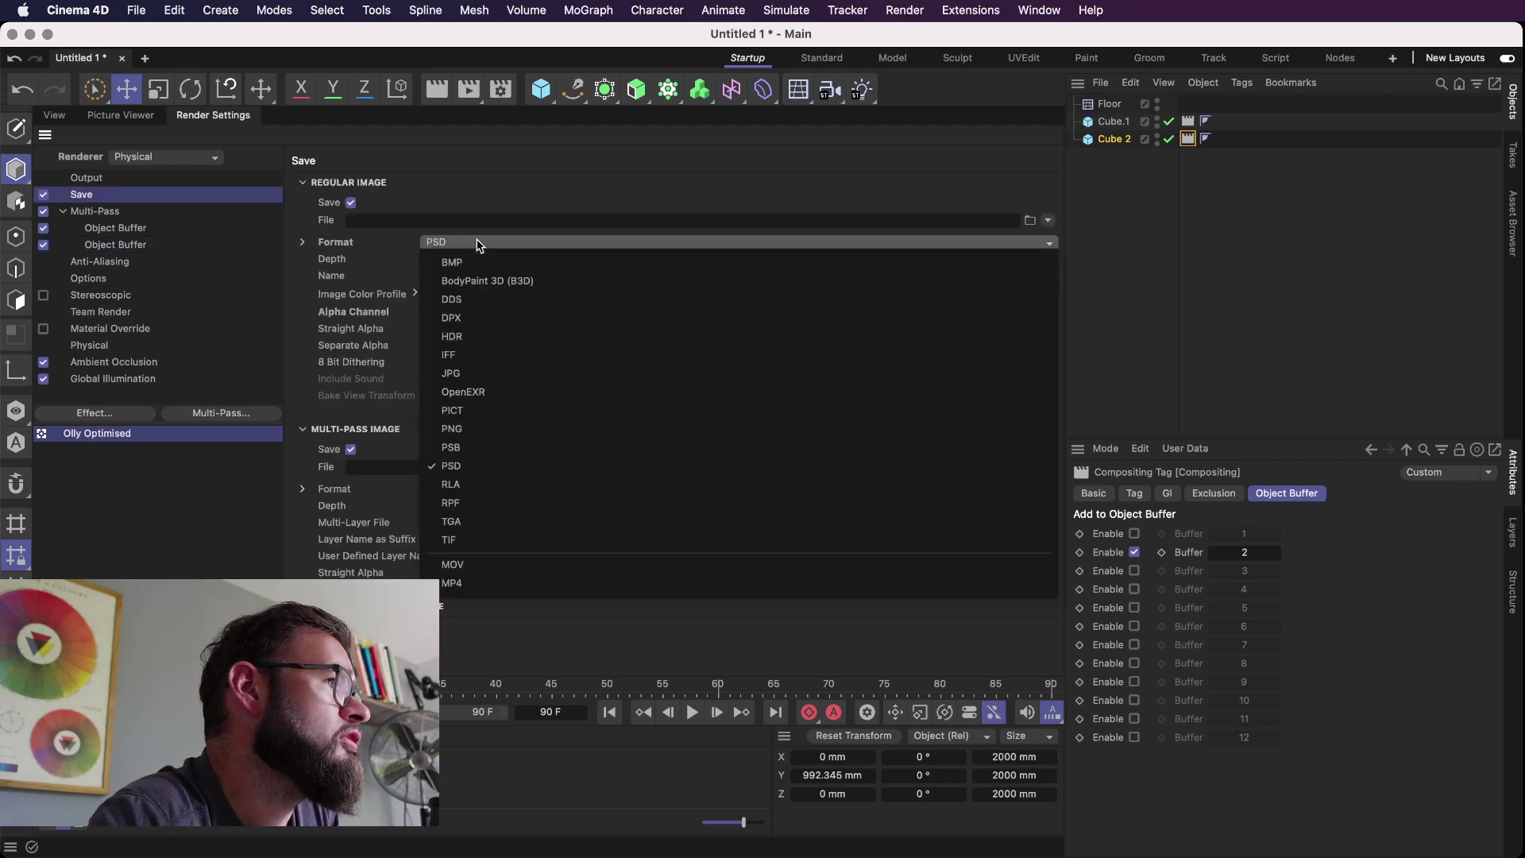
left_click(529, 467)
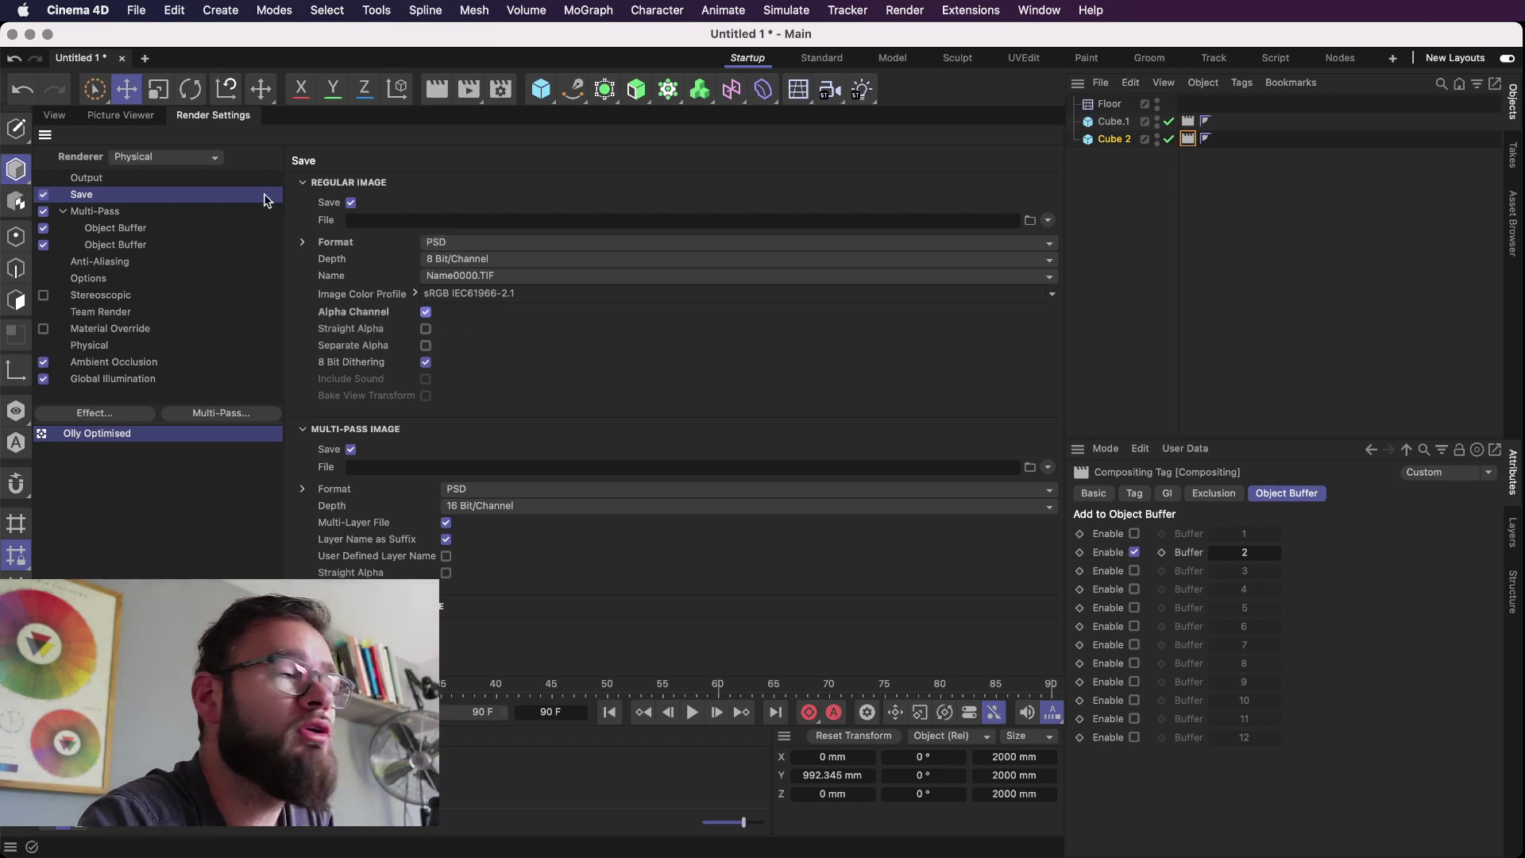
left_click(60, 119)
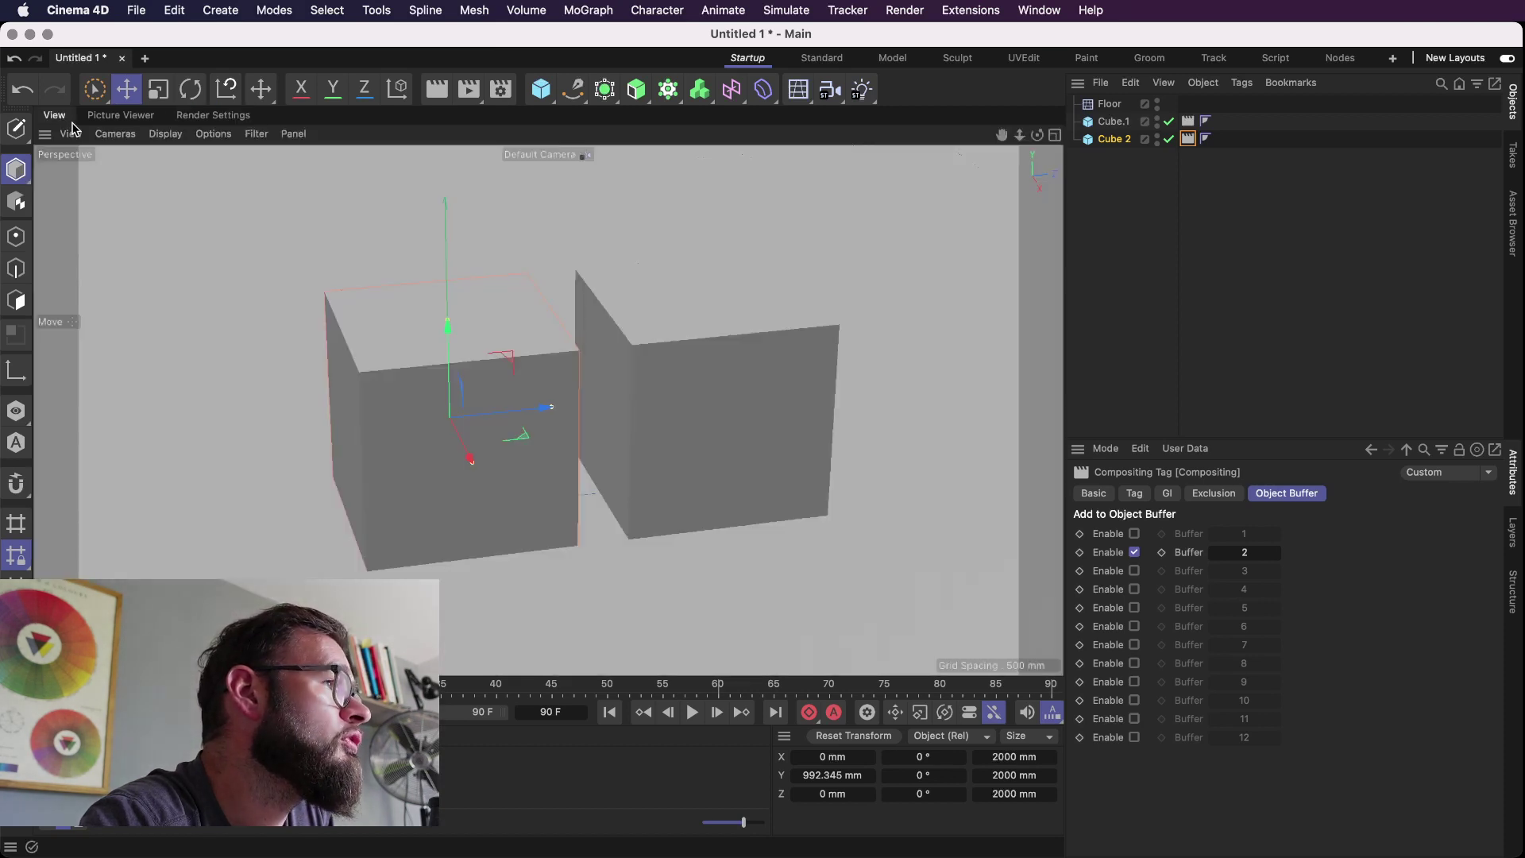
left_click(468, 87)
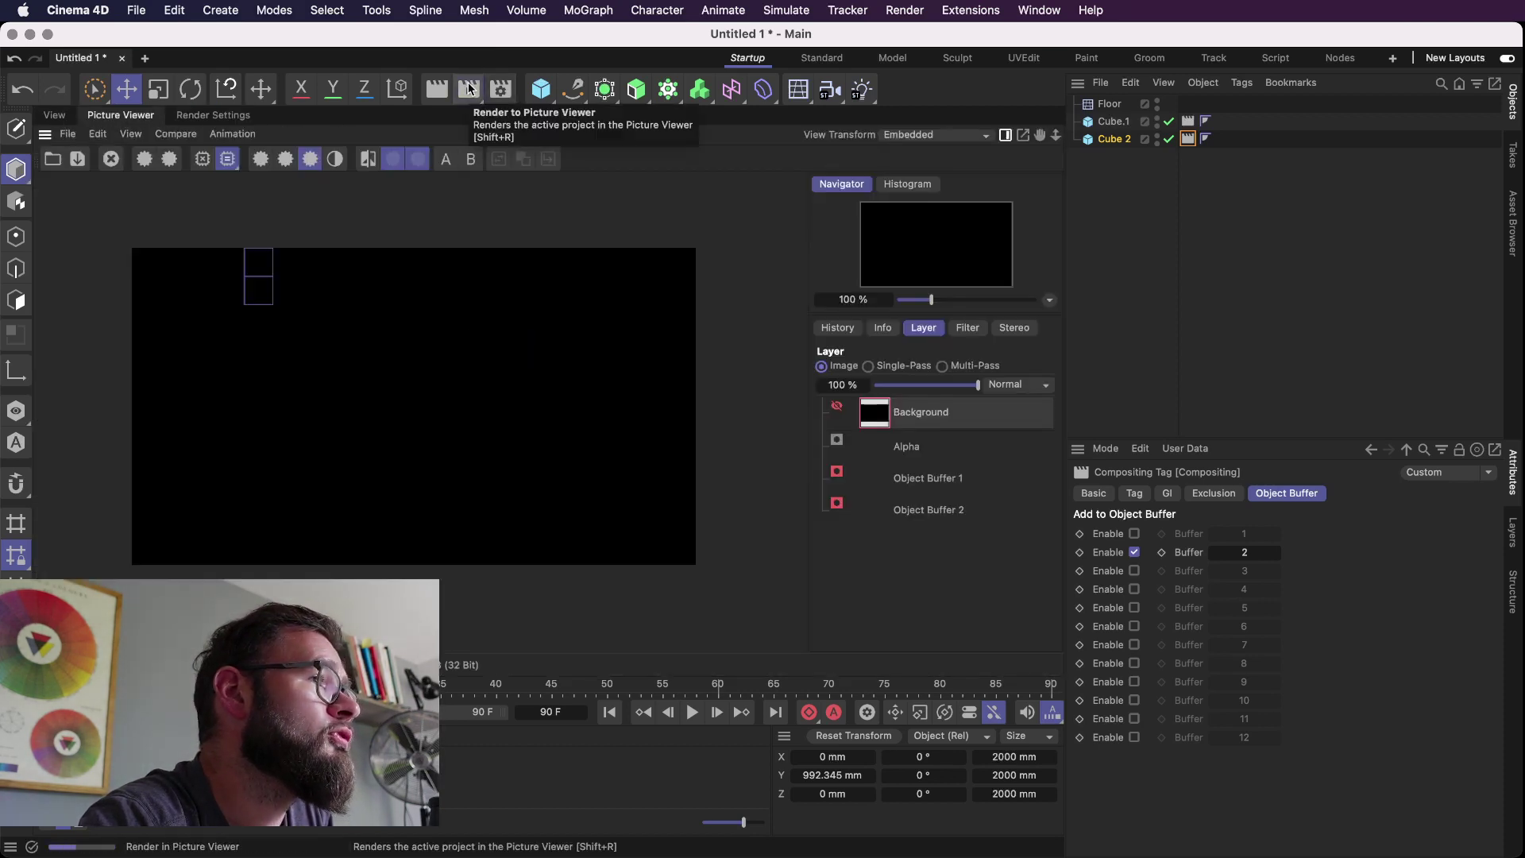
Step: Remove the older unsaved render from the Picture Viewer history
left_click(843, 329)
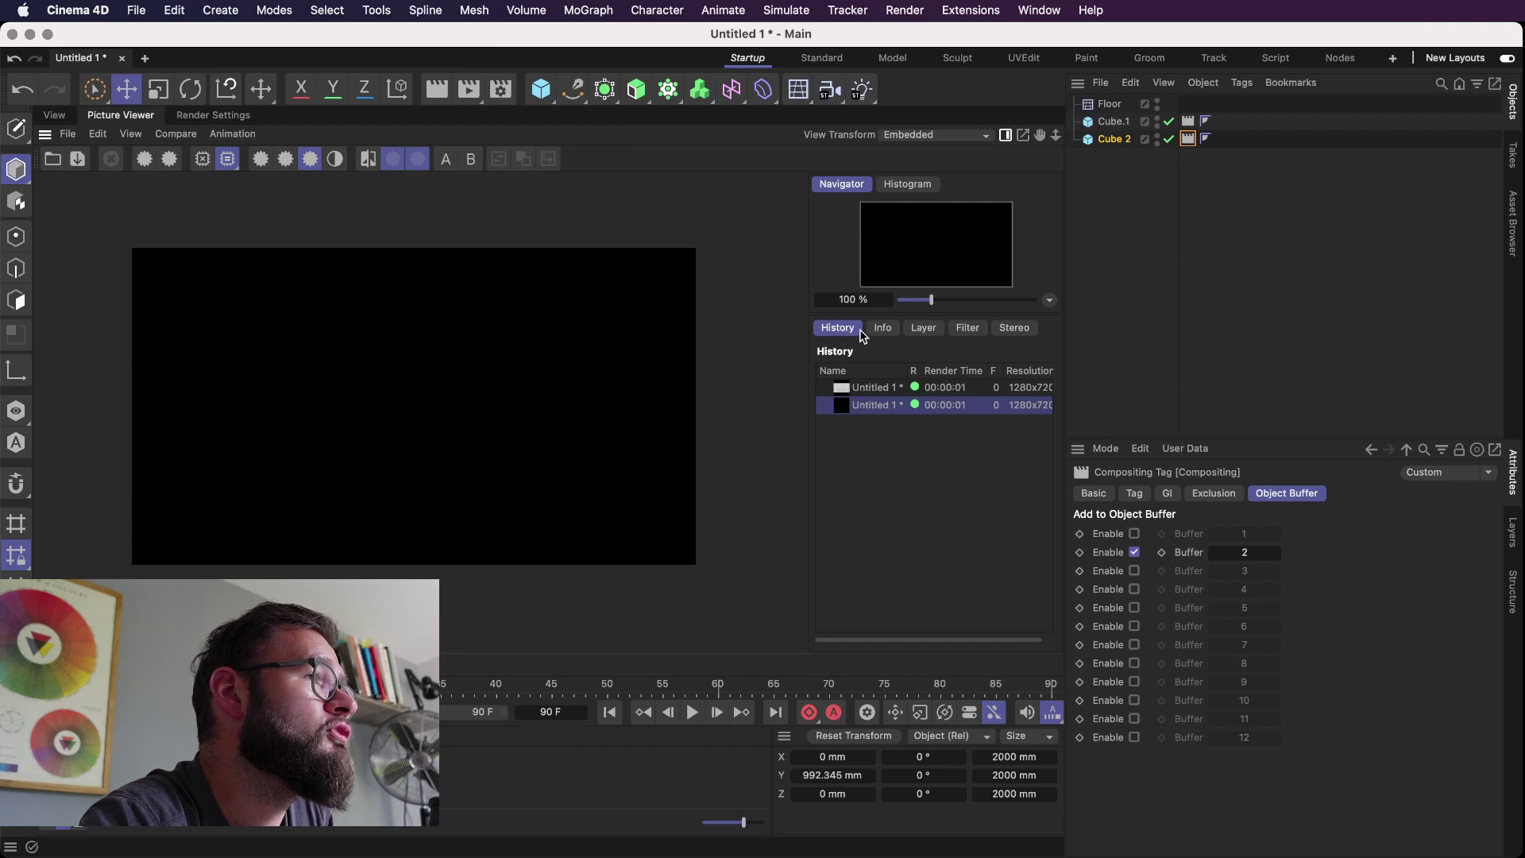
right_click(889, 389)
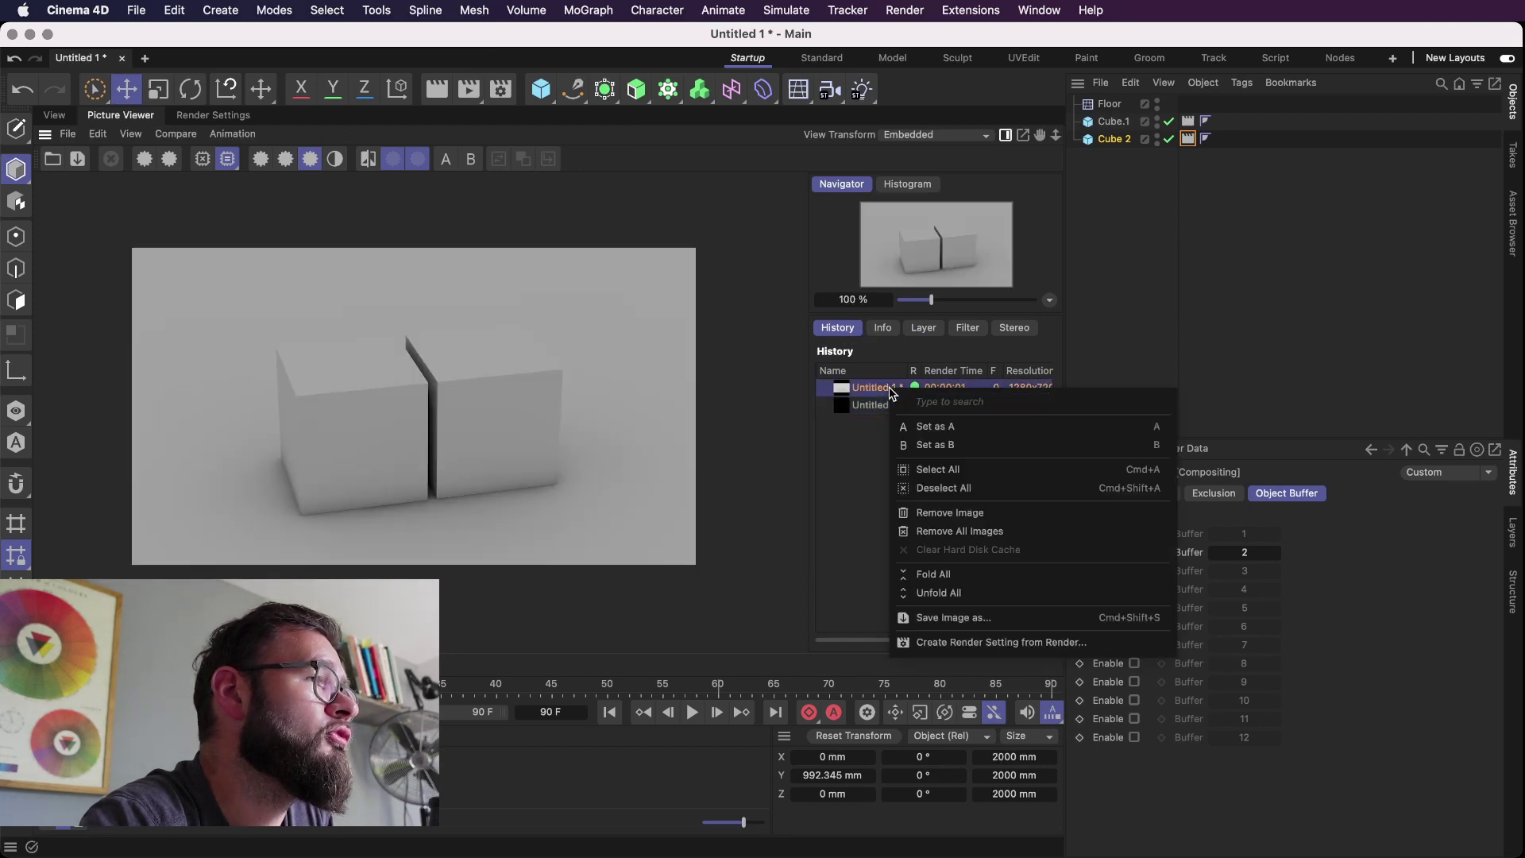
left_click(950, 515)
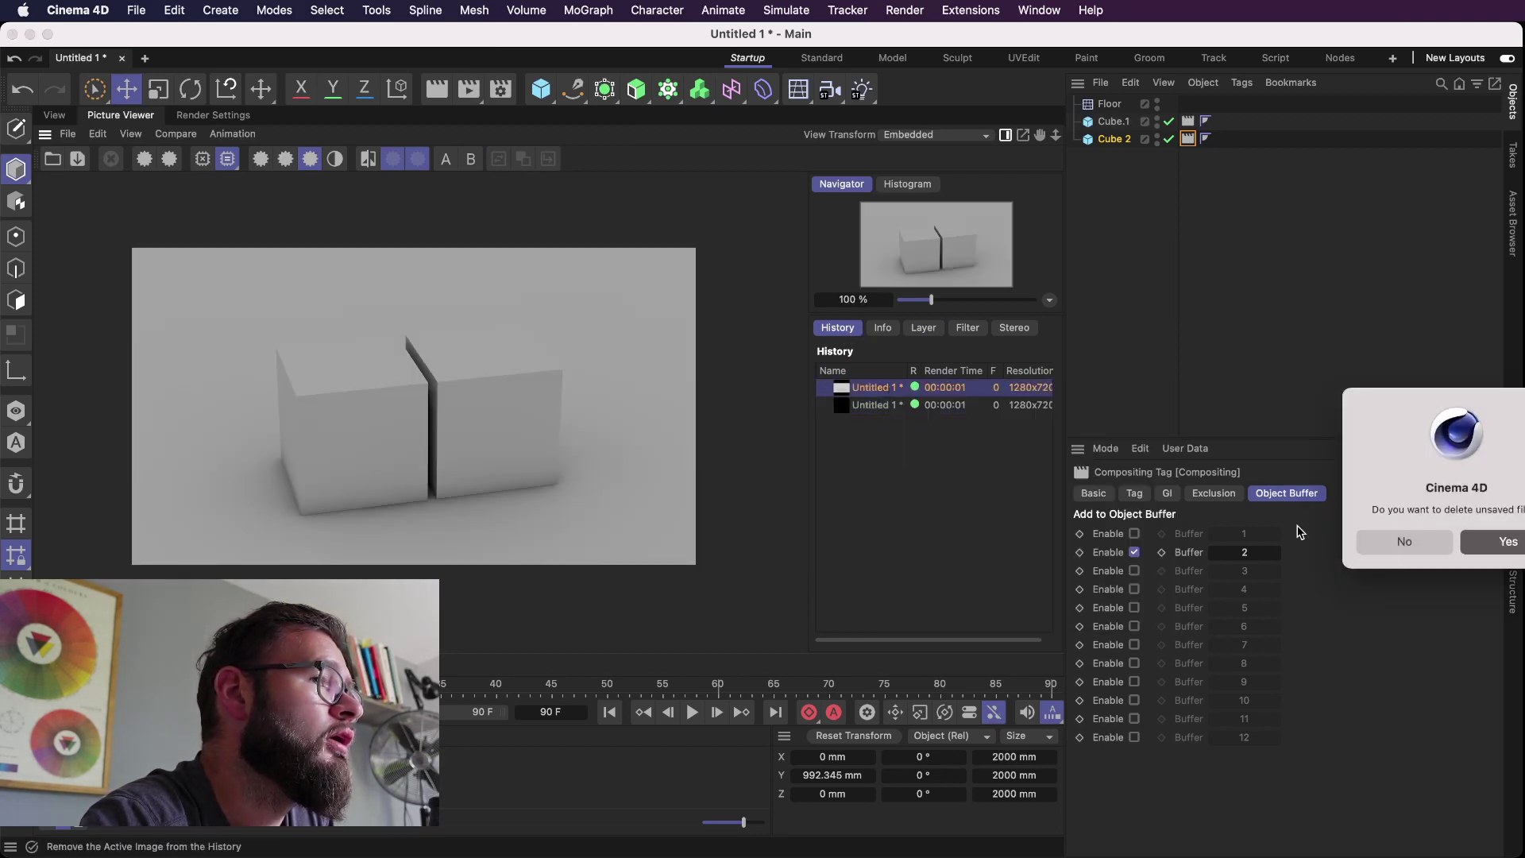
key("Return")
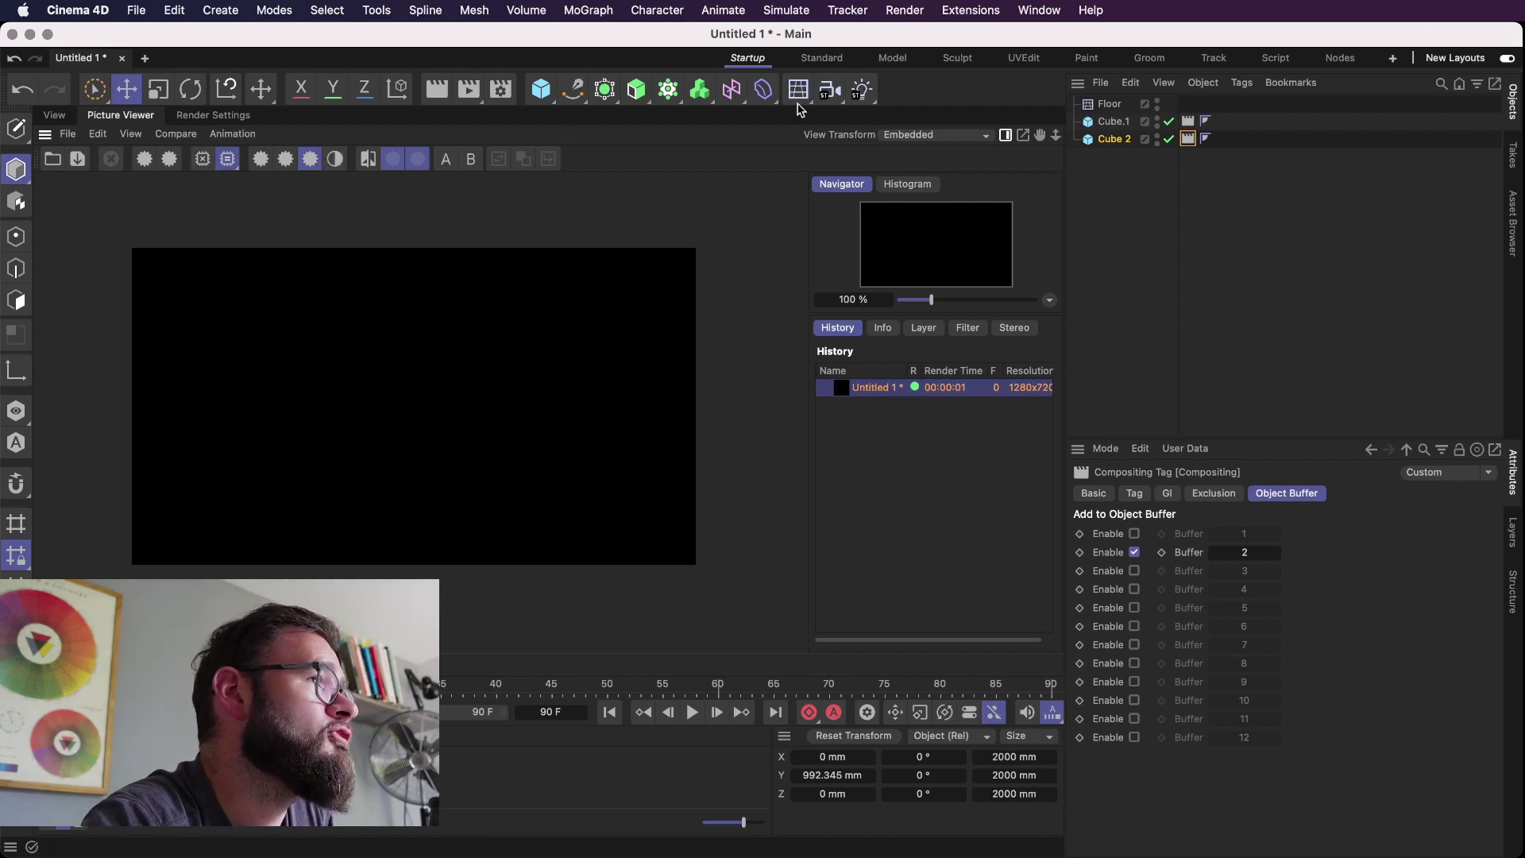
Step: Add a Sky object, re-render, and view the Object Buffer 1 pass
left_click(798, 91)
left_click(872, 151)
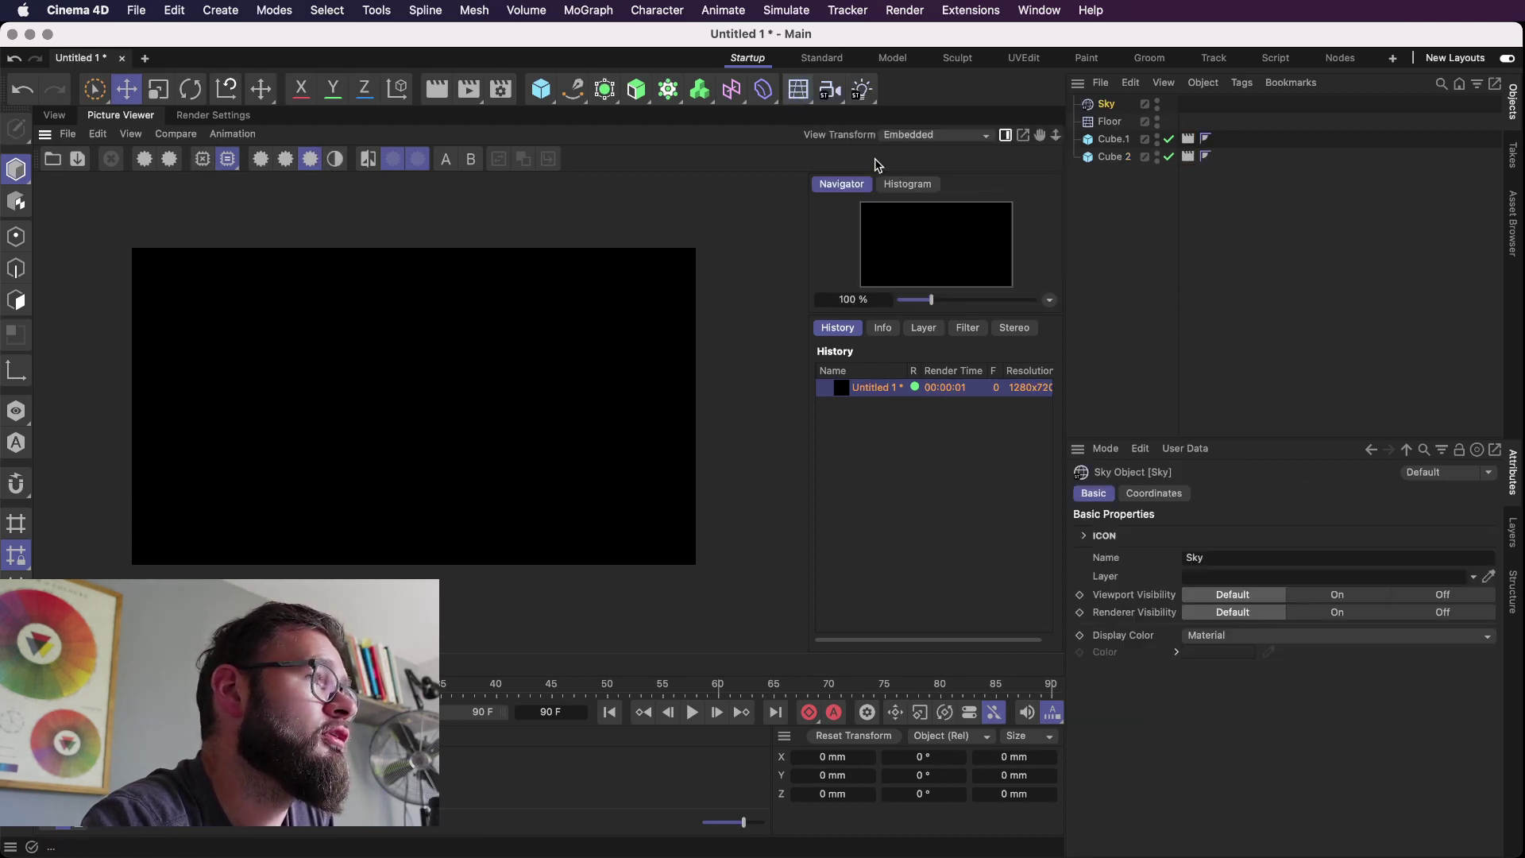
left_click(468, 89)
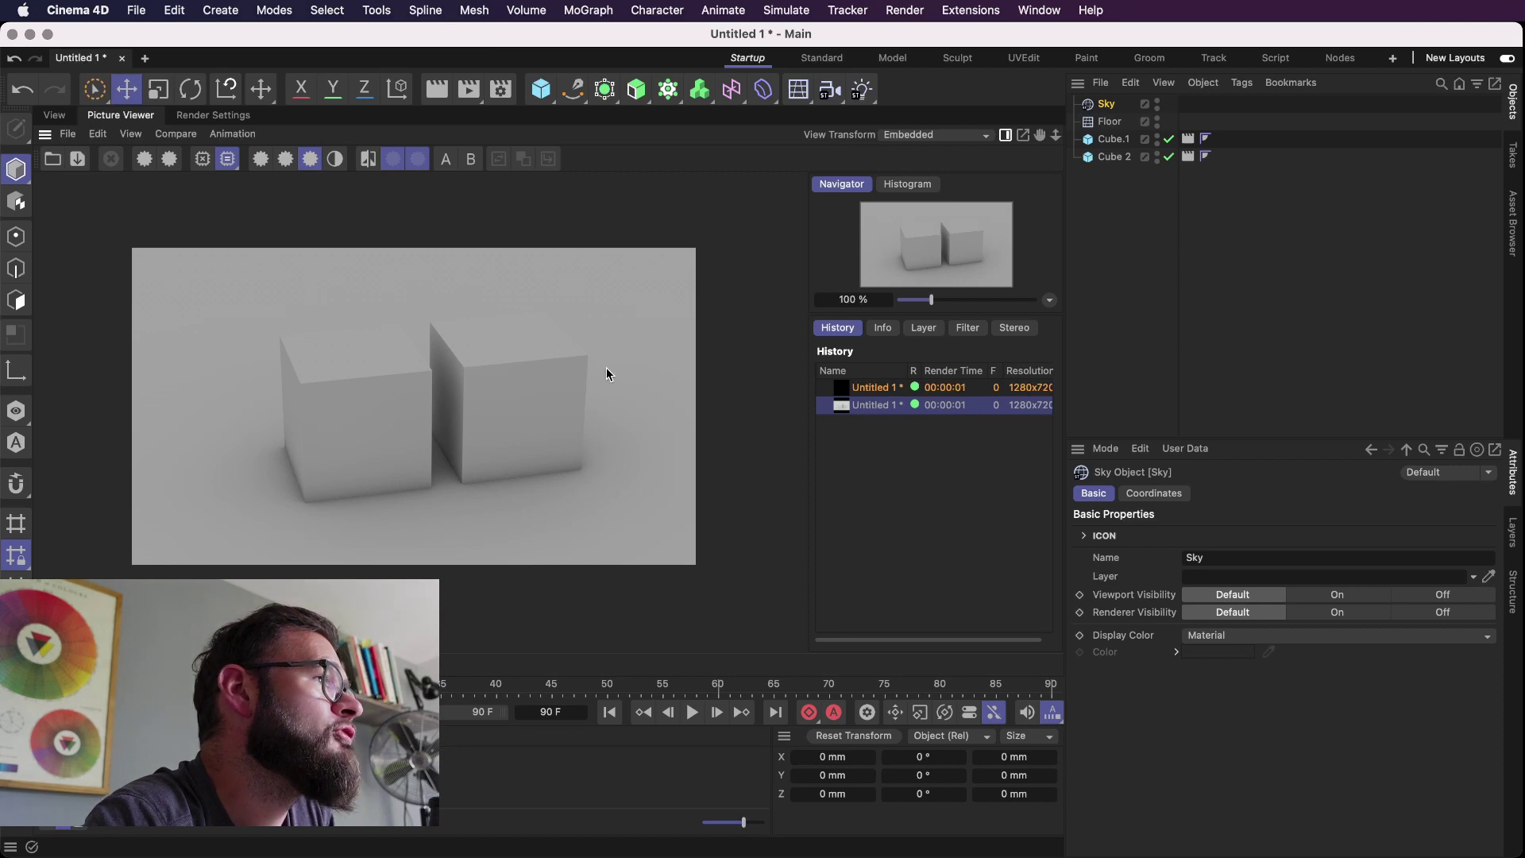
left_click(922, 332)
left_click(933, 477)
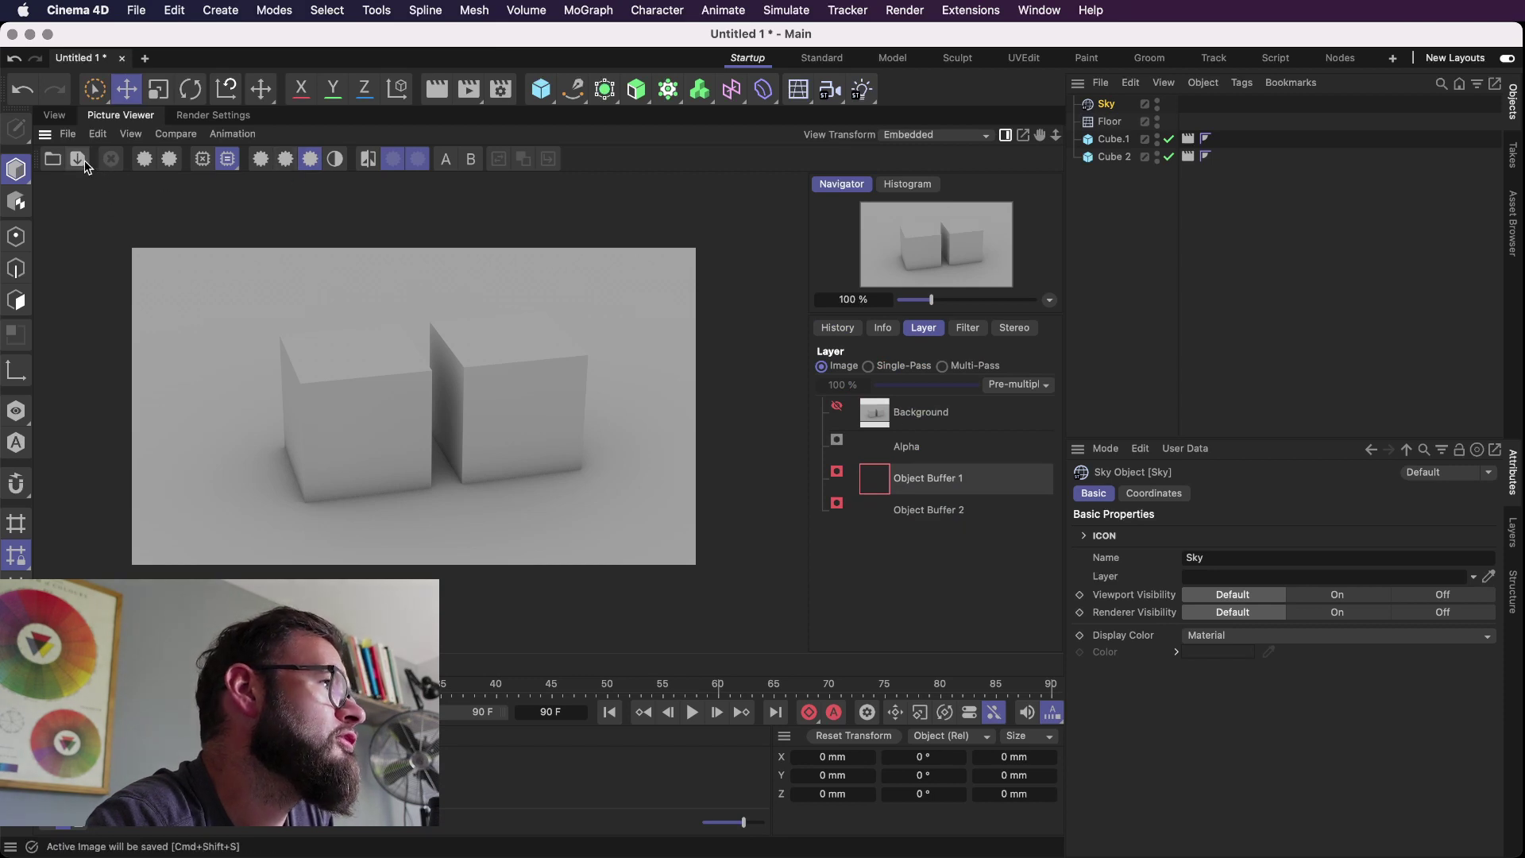
Step: Save the render with PSD options as Untitled 1.psd on the Desktop
left_click(77, 159)
left_click(189, 505)
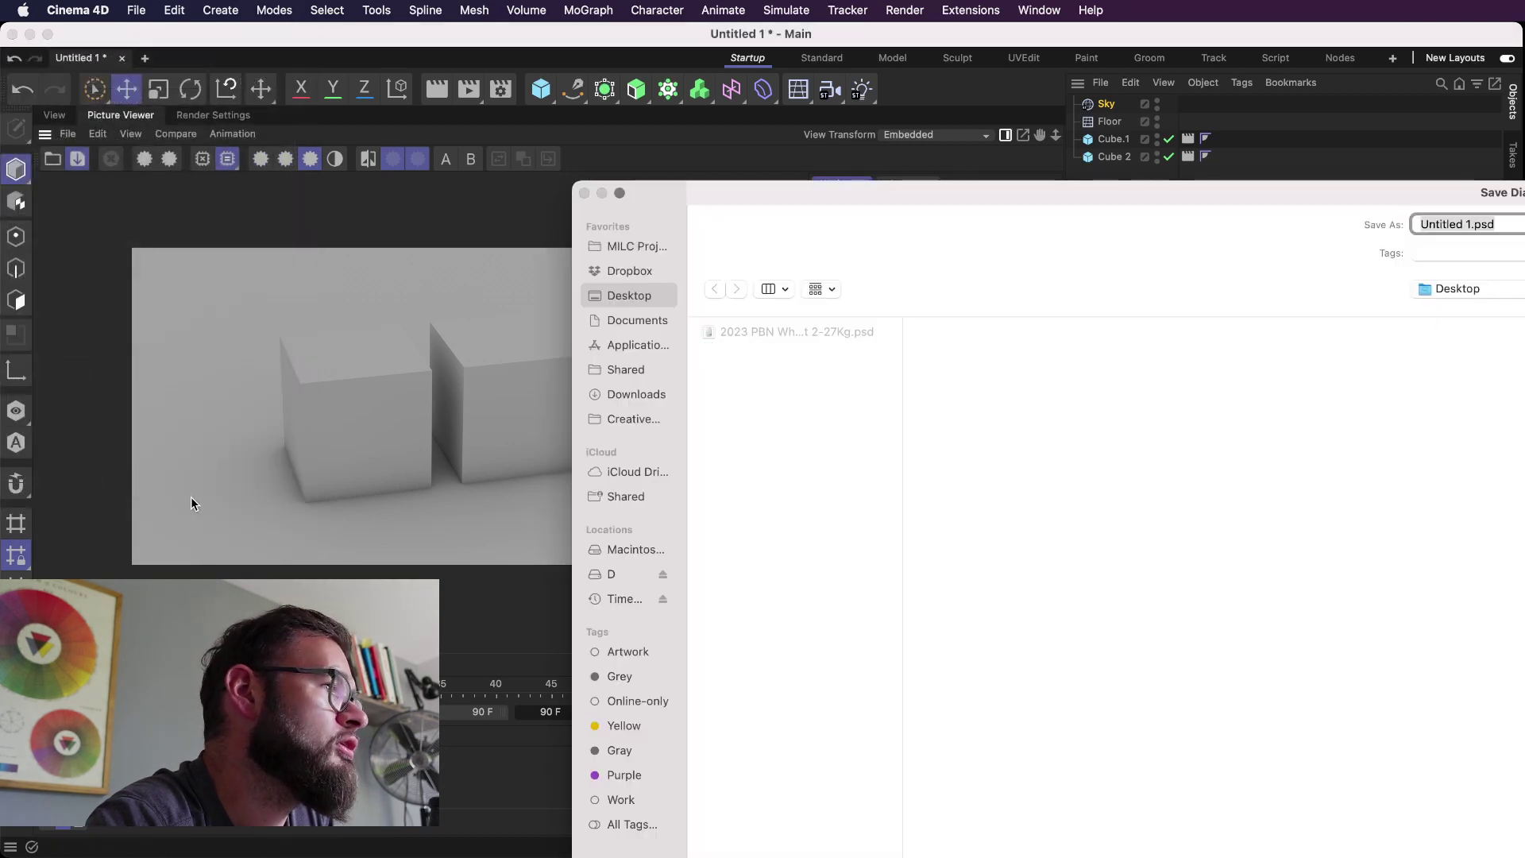
key("Return")
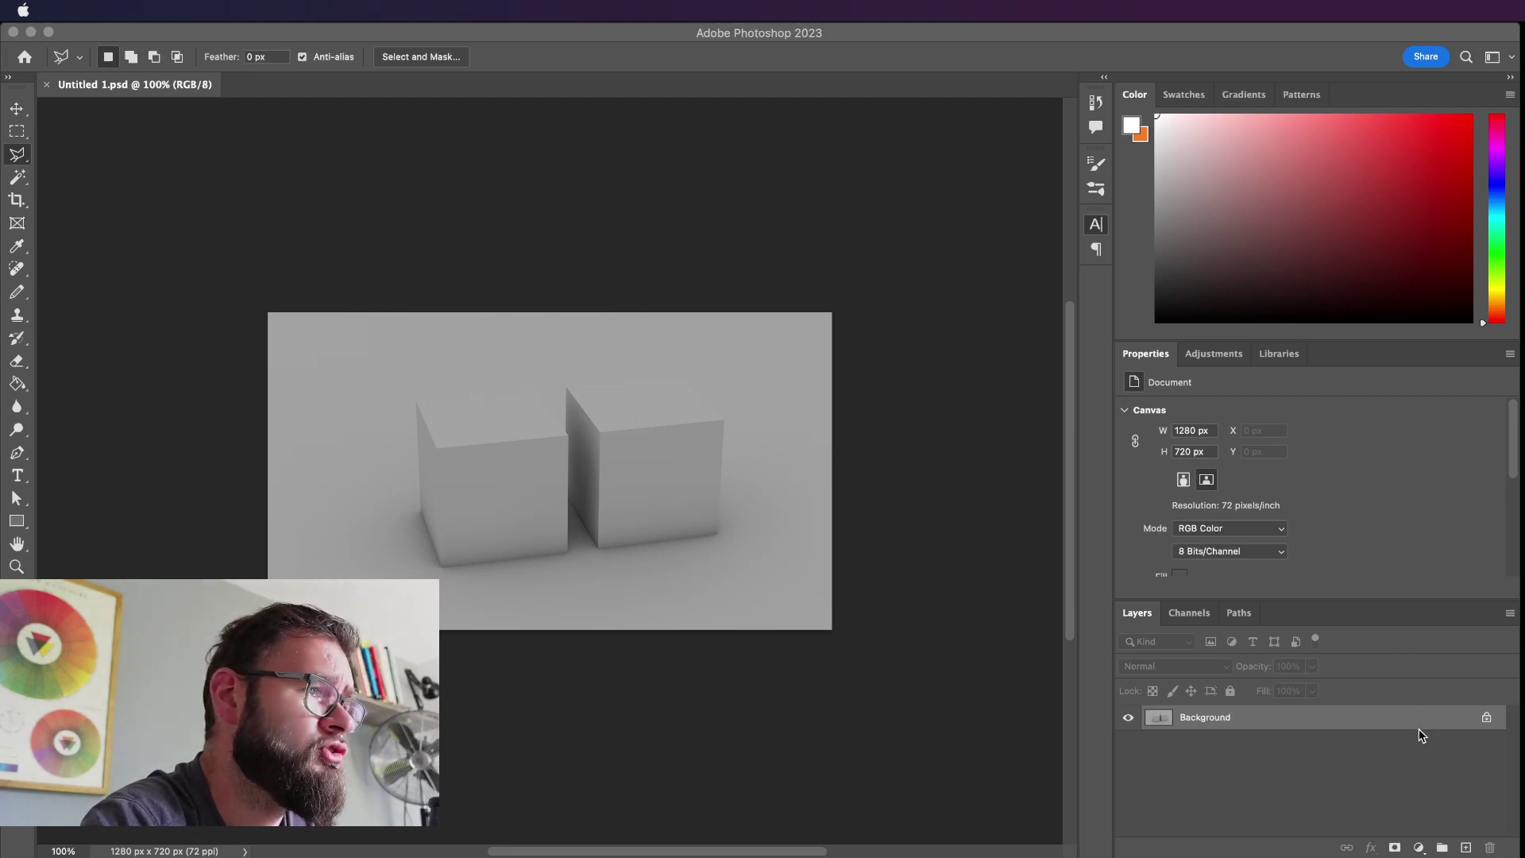
Step: In Photoshop, unlock the Background layer into Layer 0 and select the Move tool
left_click(1486, 719)
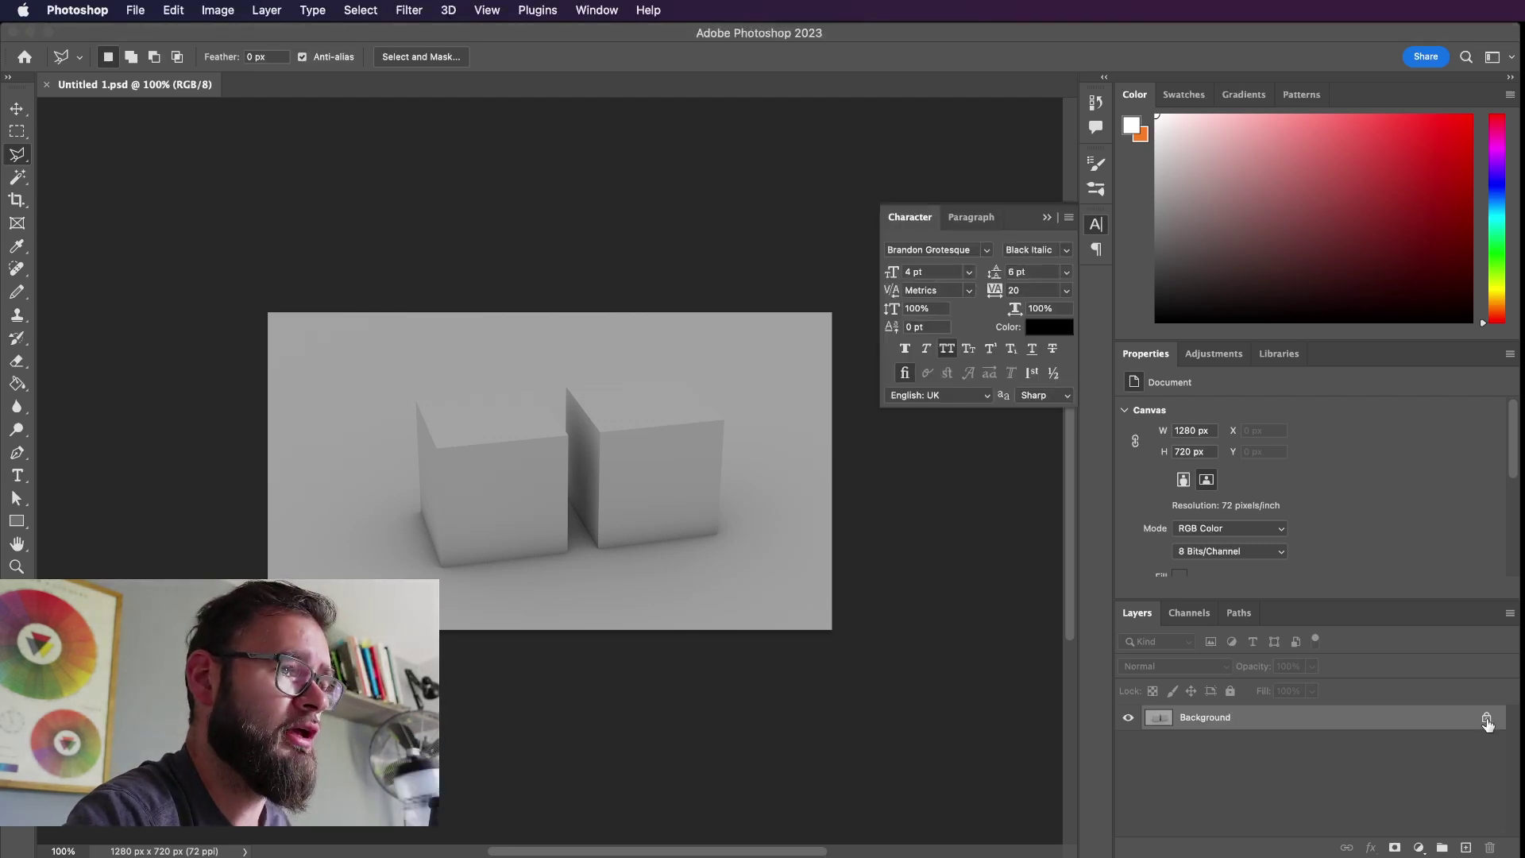
left_click(1487, 720)
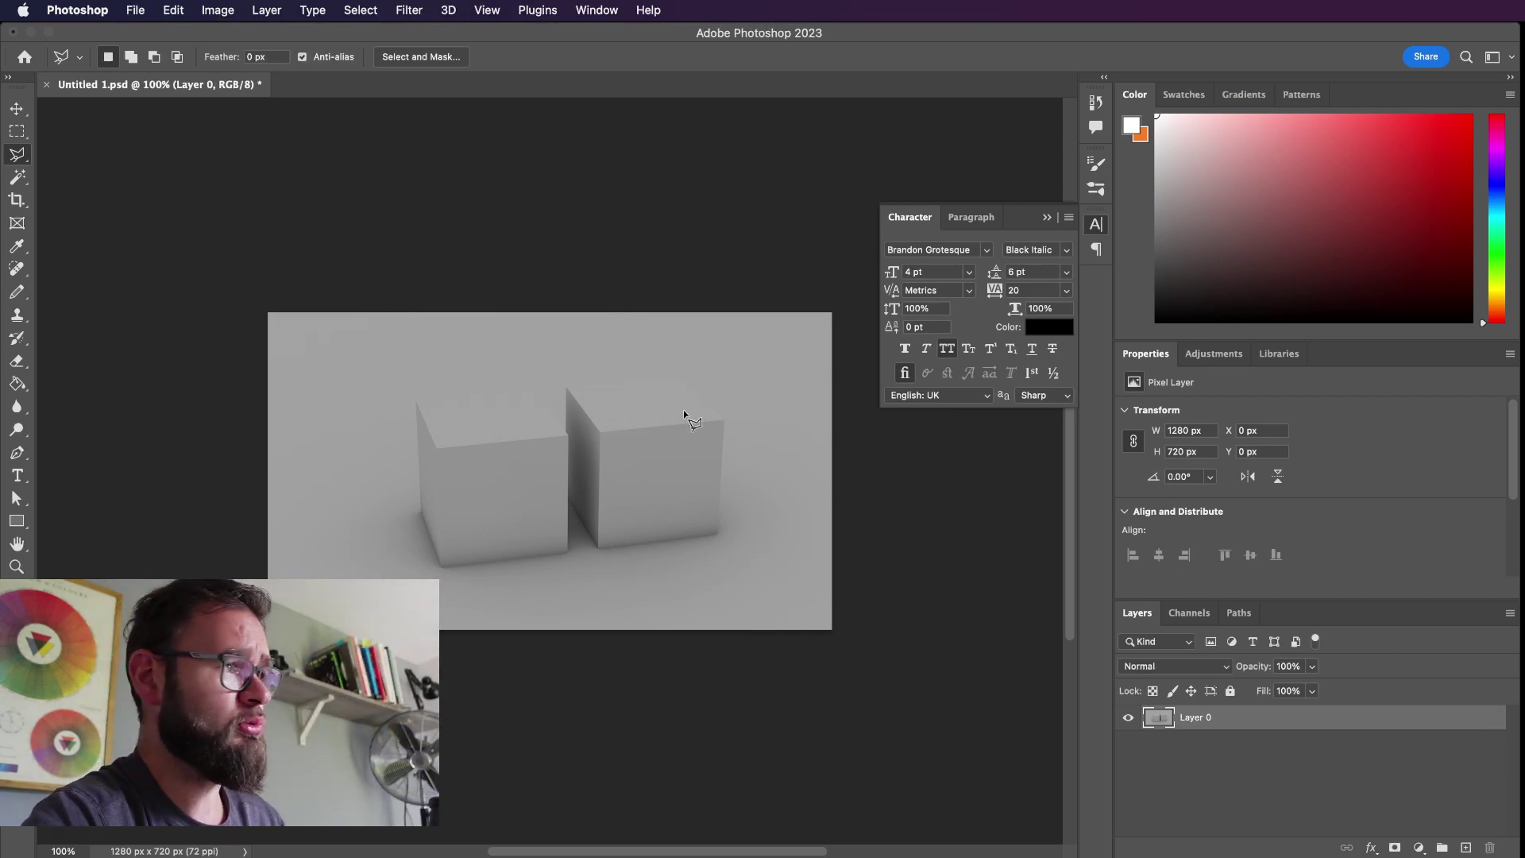
left_click(26, 111)
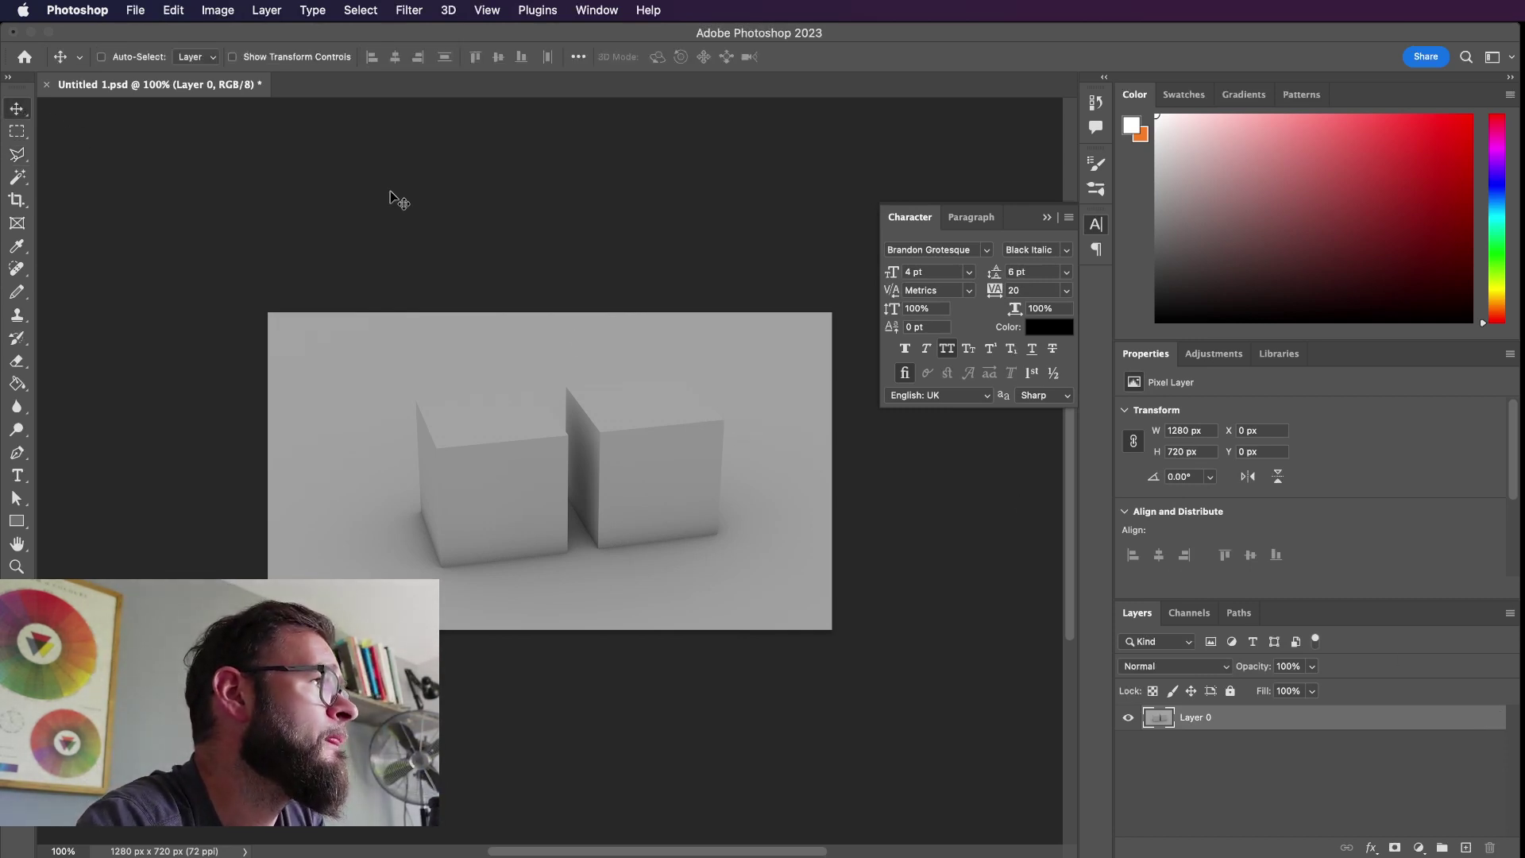
left_click(1189, 616)
left_click(1146, 613)
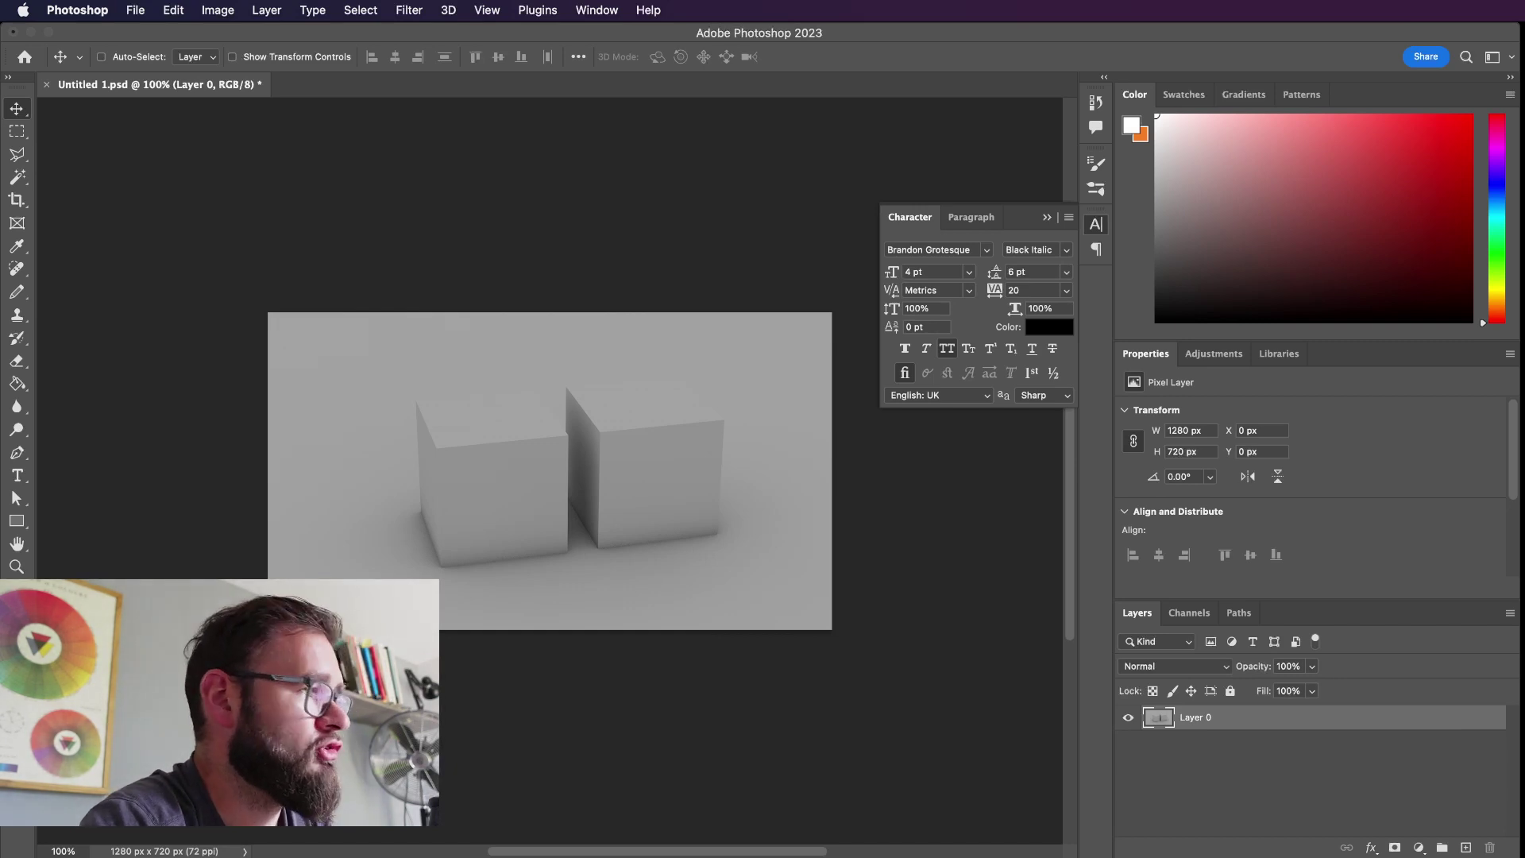
Step: View the Object Buffer 1 and 2 channel masks, ending on Object Buffer 1 alone
left_click(1193, 614)
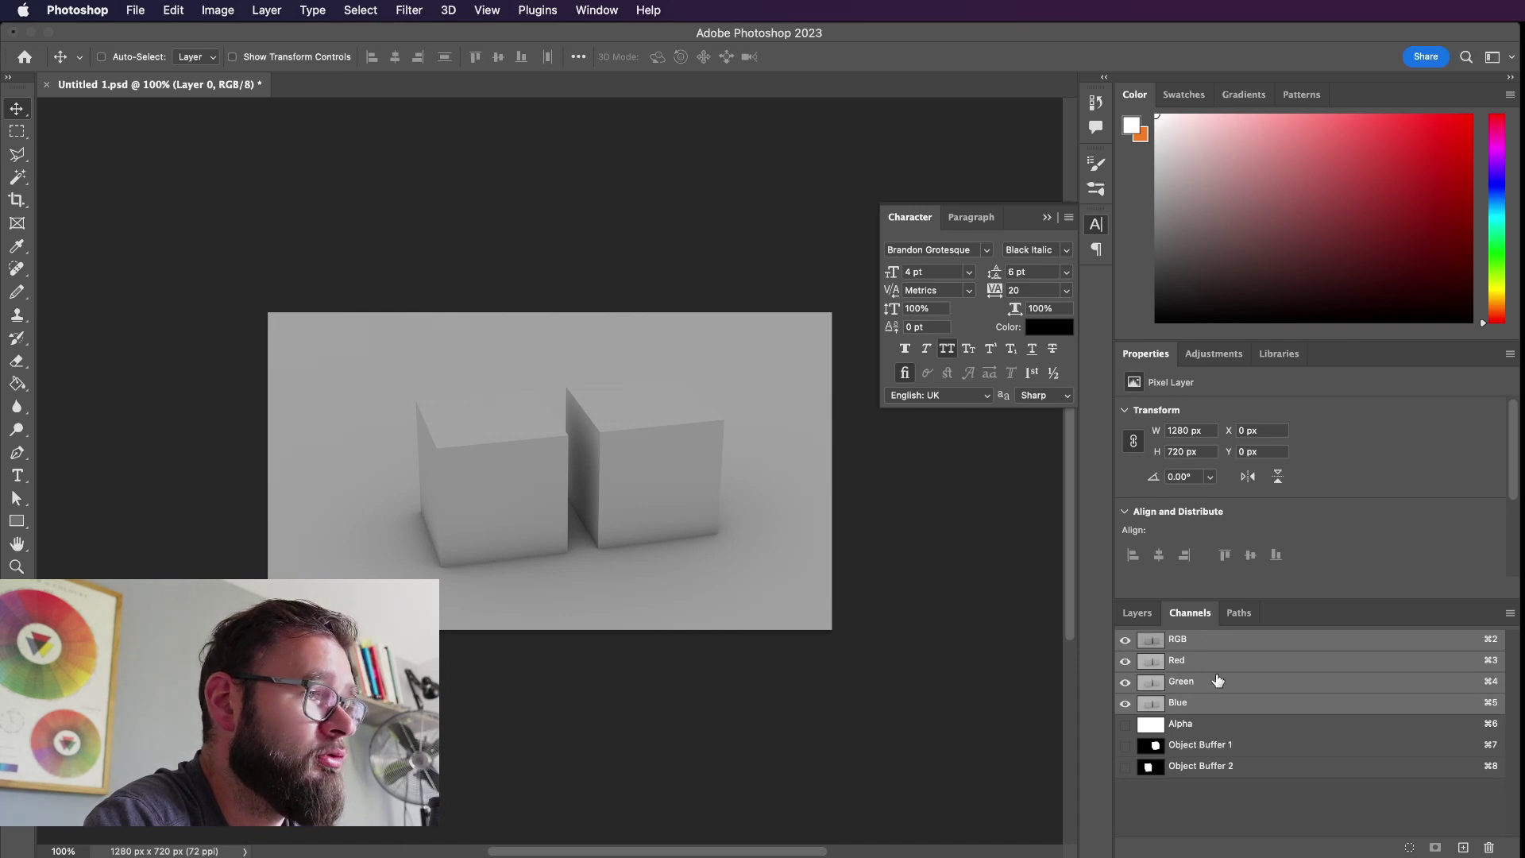
left_click(1215, 744)
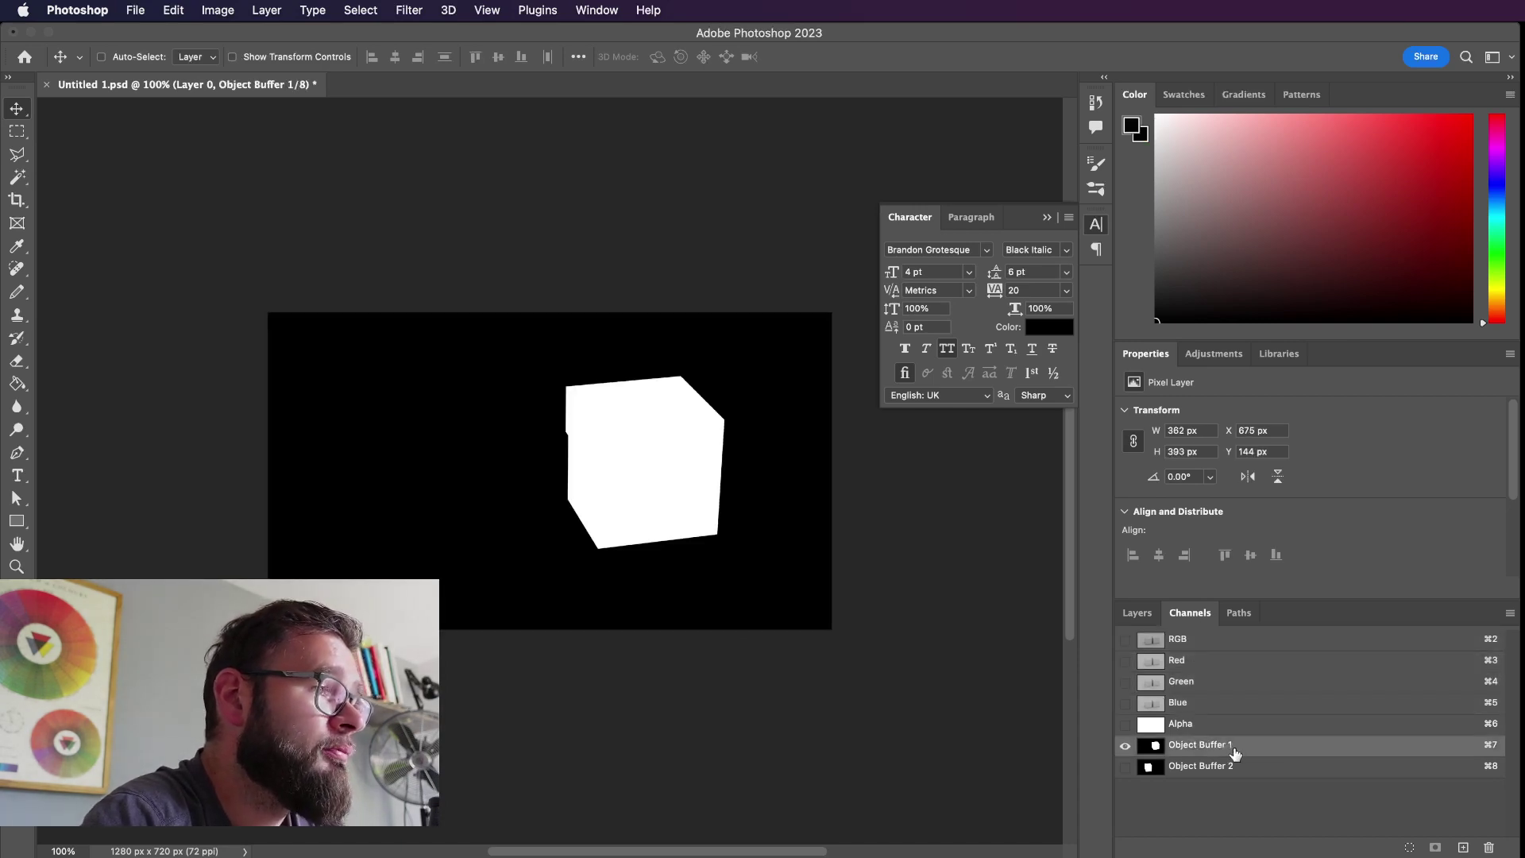
left_click(1210, 766)
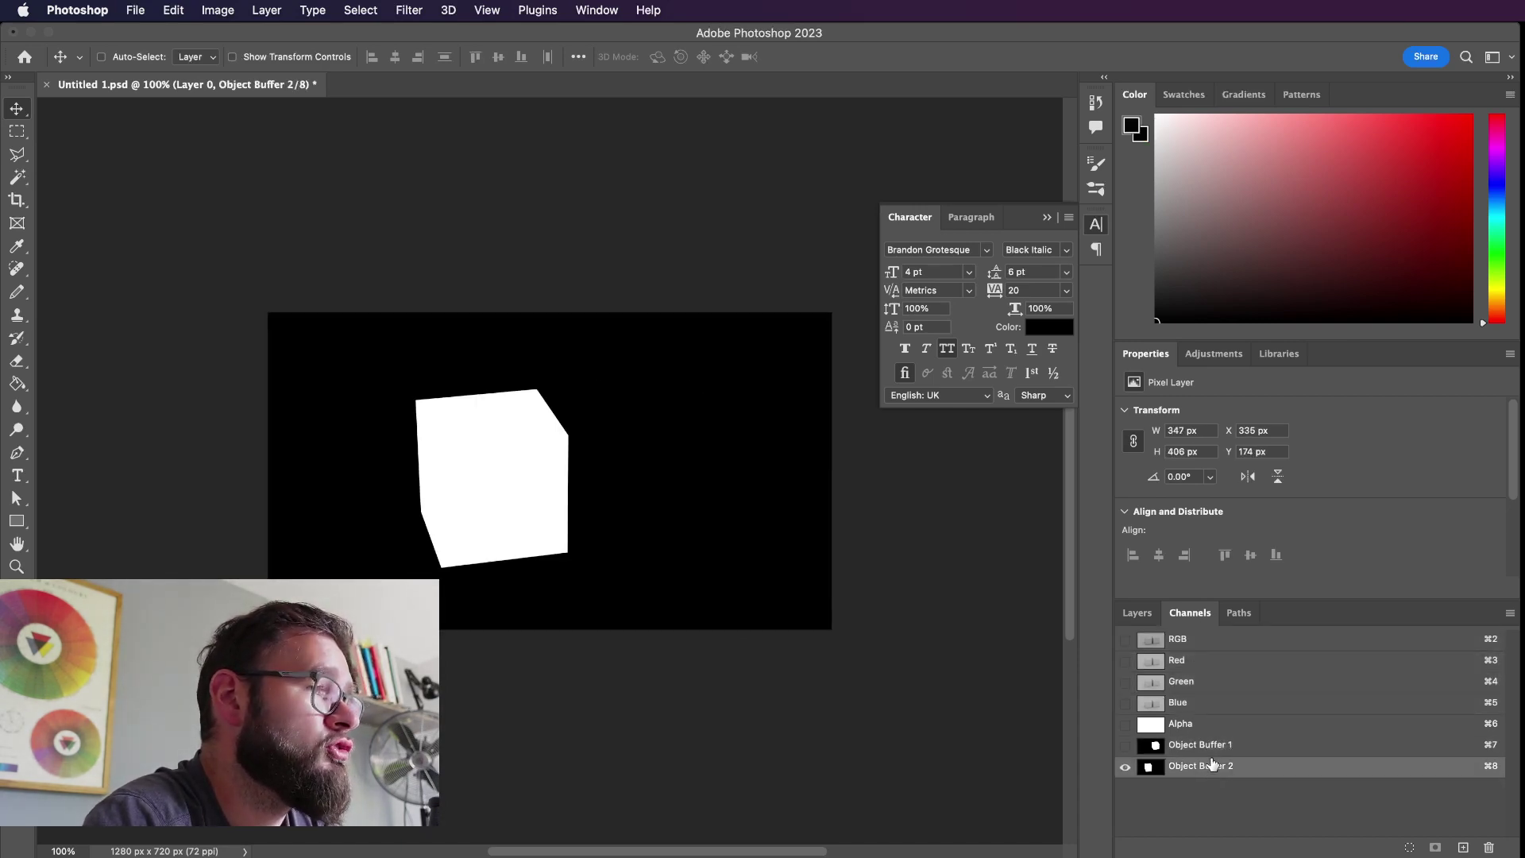
left_click(1211, 750)
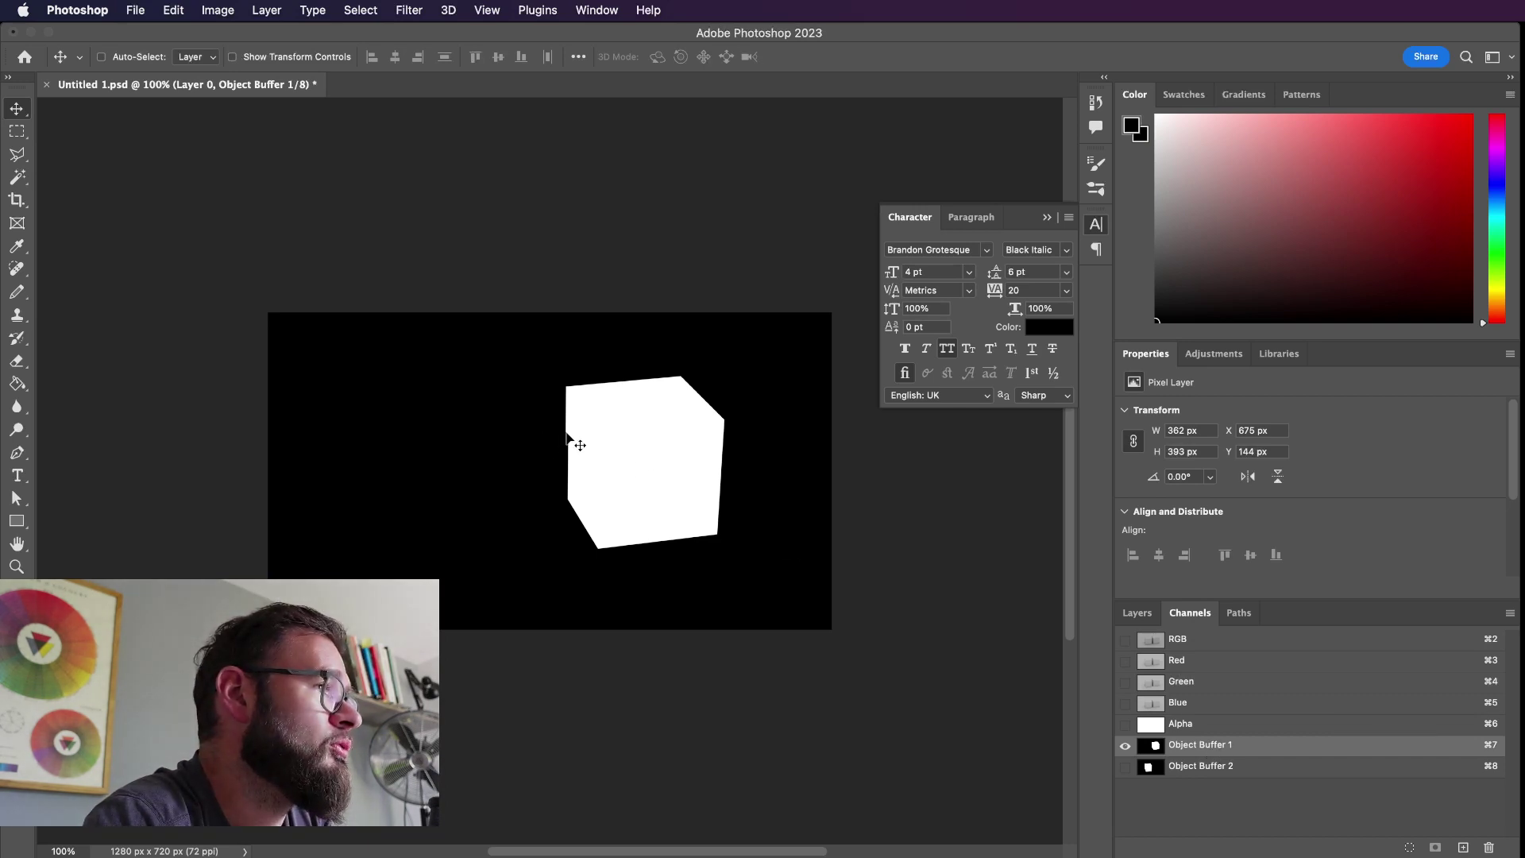
left_click(1124, 767)
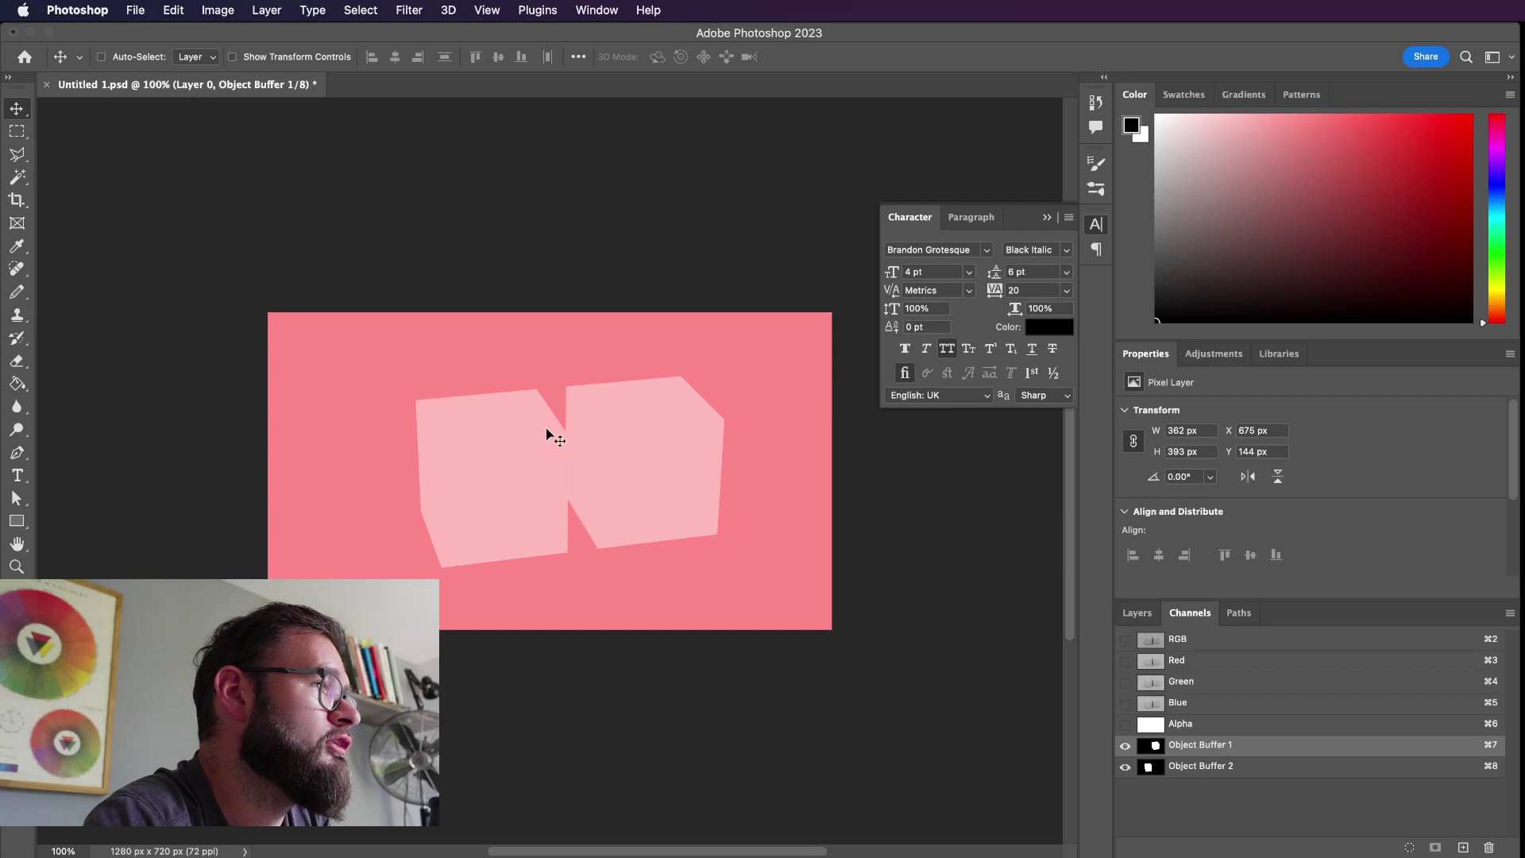
left_click(1125, 767)
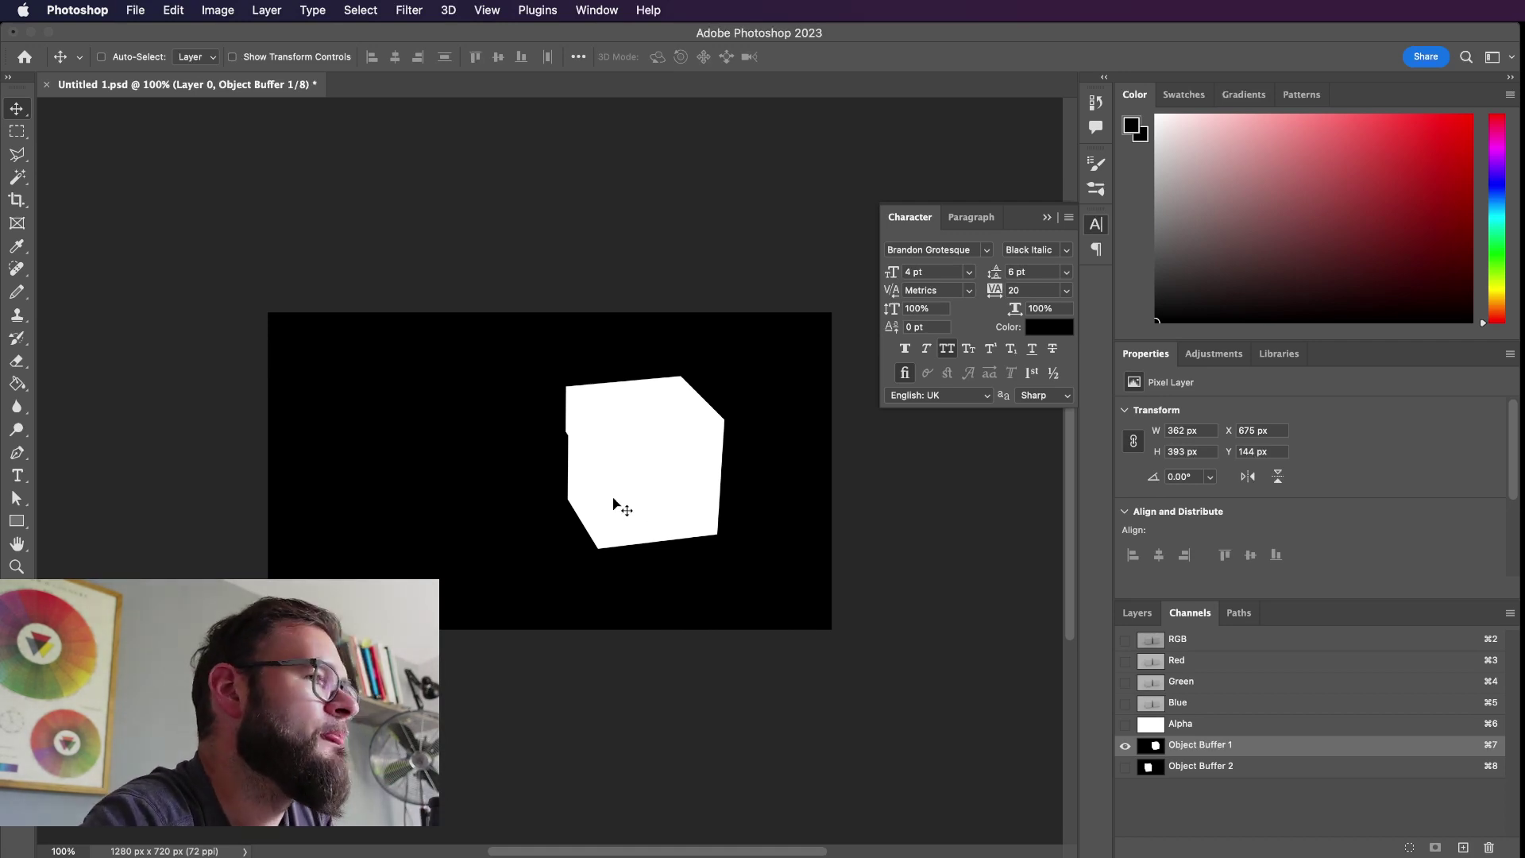
Step: Load Object Buffer 2's mask as a selection of the left cube
left_click(1124, 767)
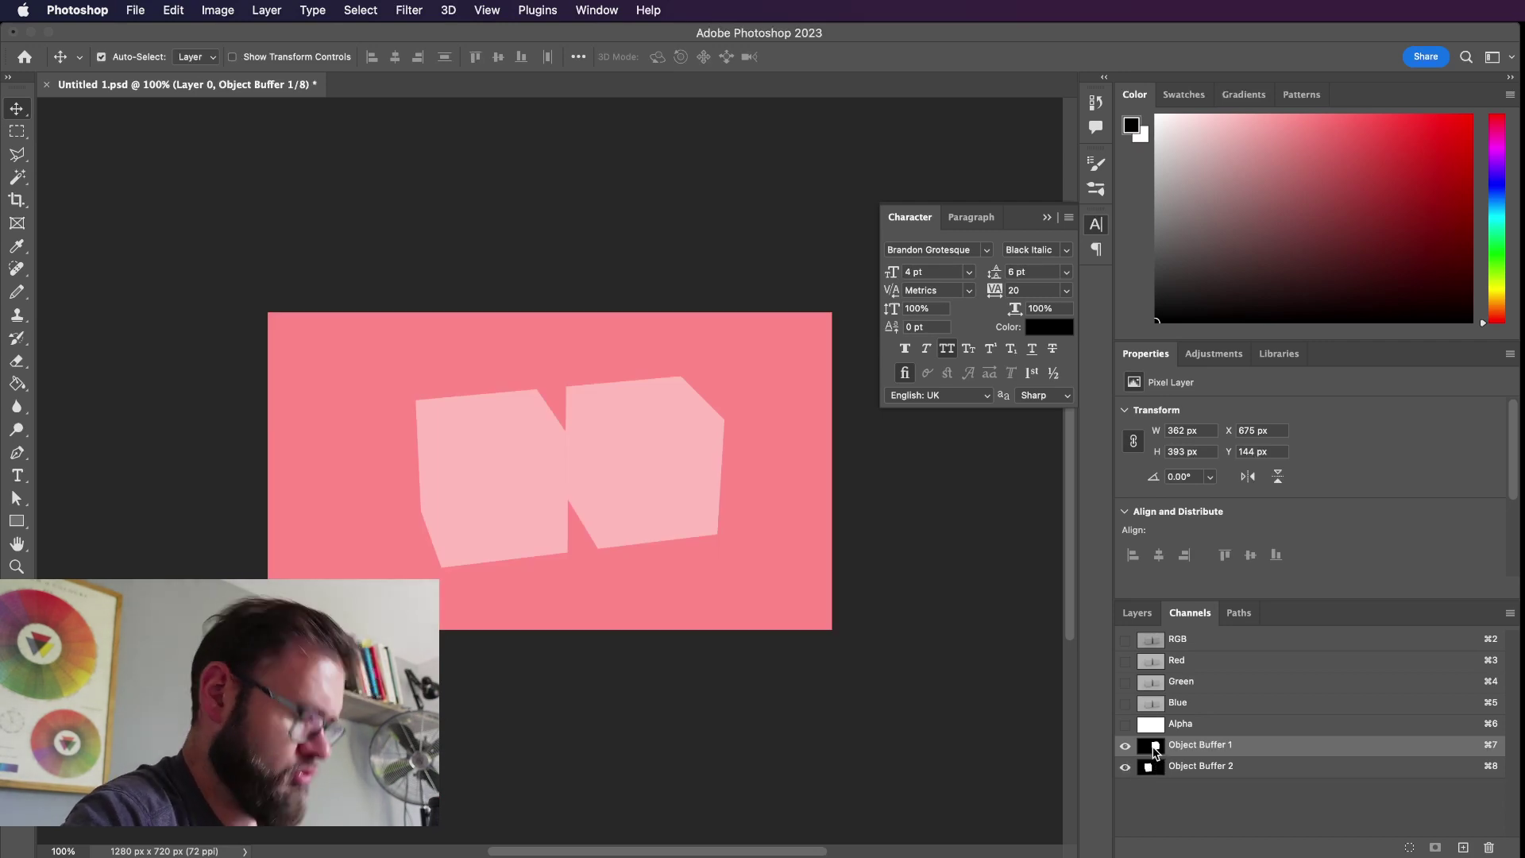
left_click(1156, 751, "super")
left_click(1147, 767, "super")
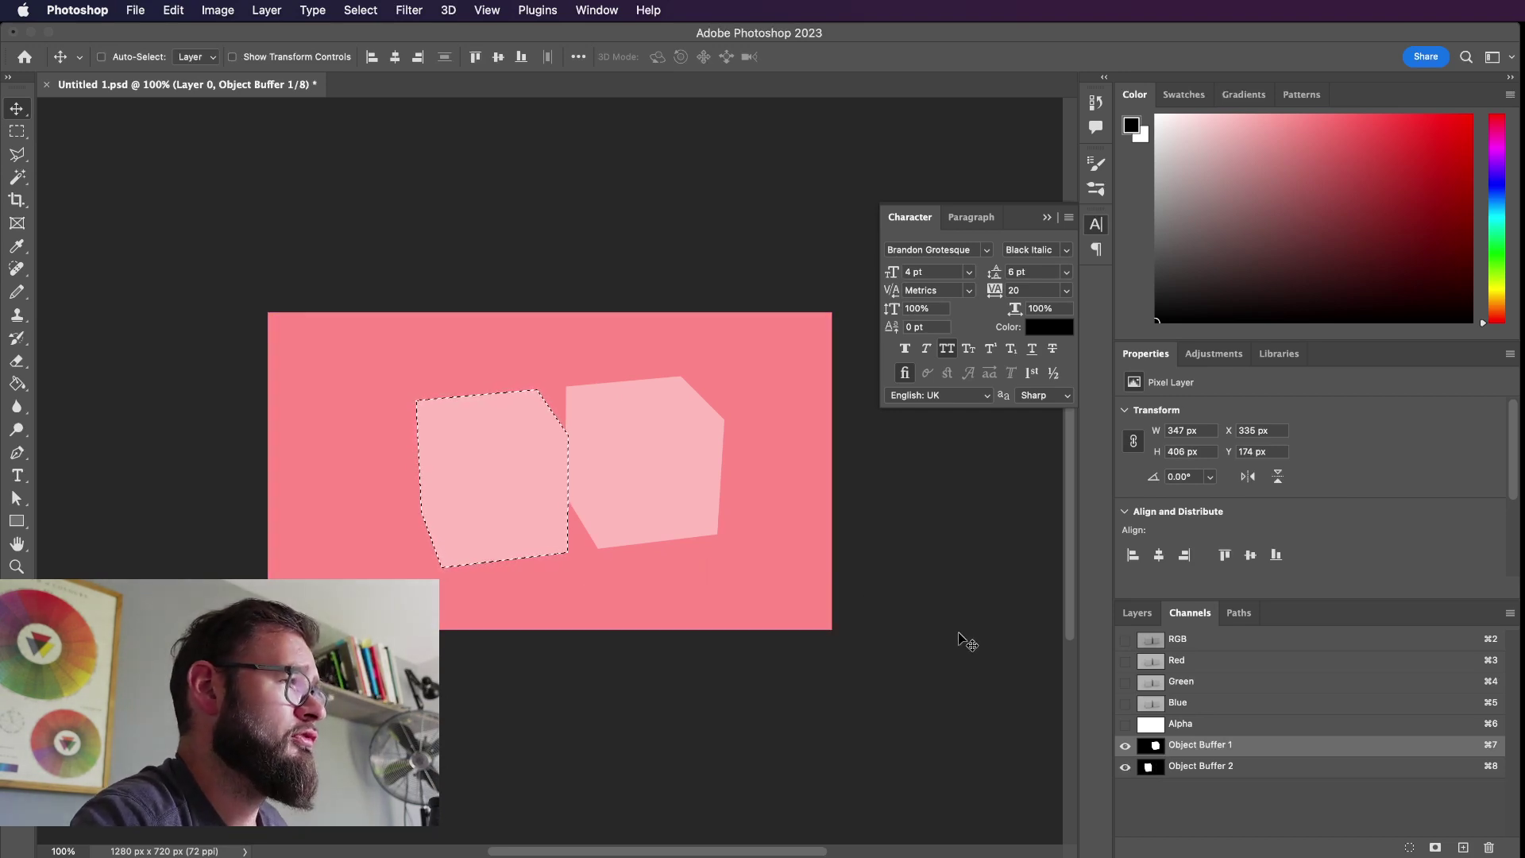
left_click(1147, 622)
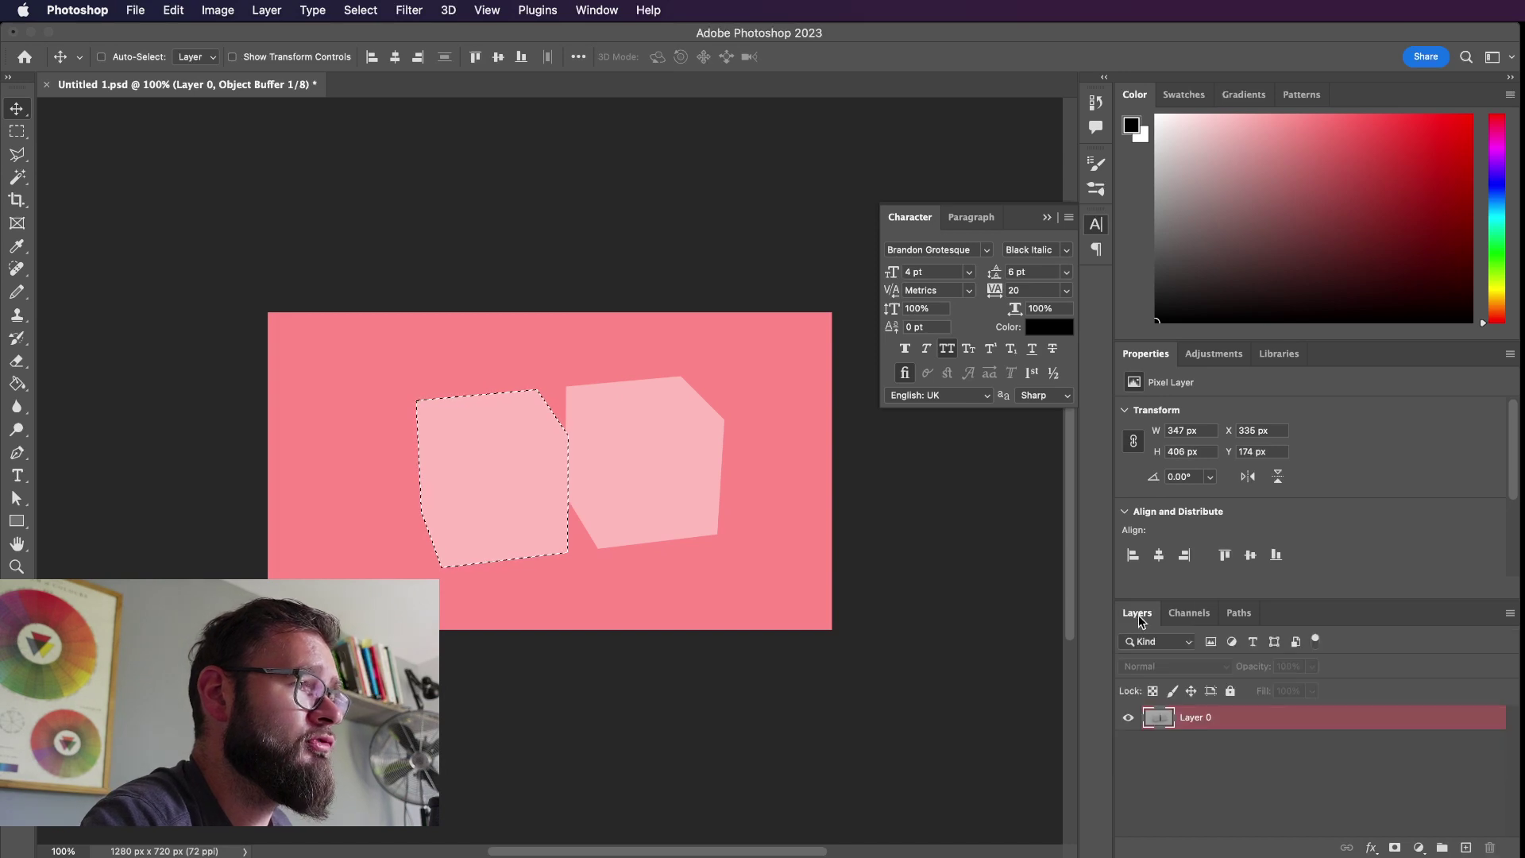
left_click(1189, 613)
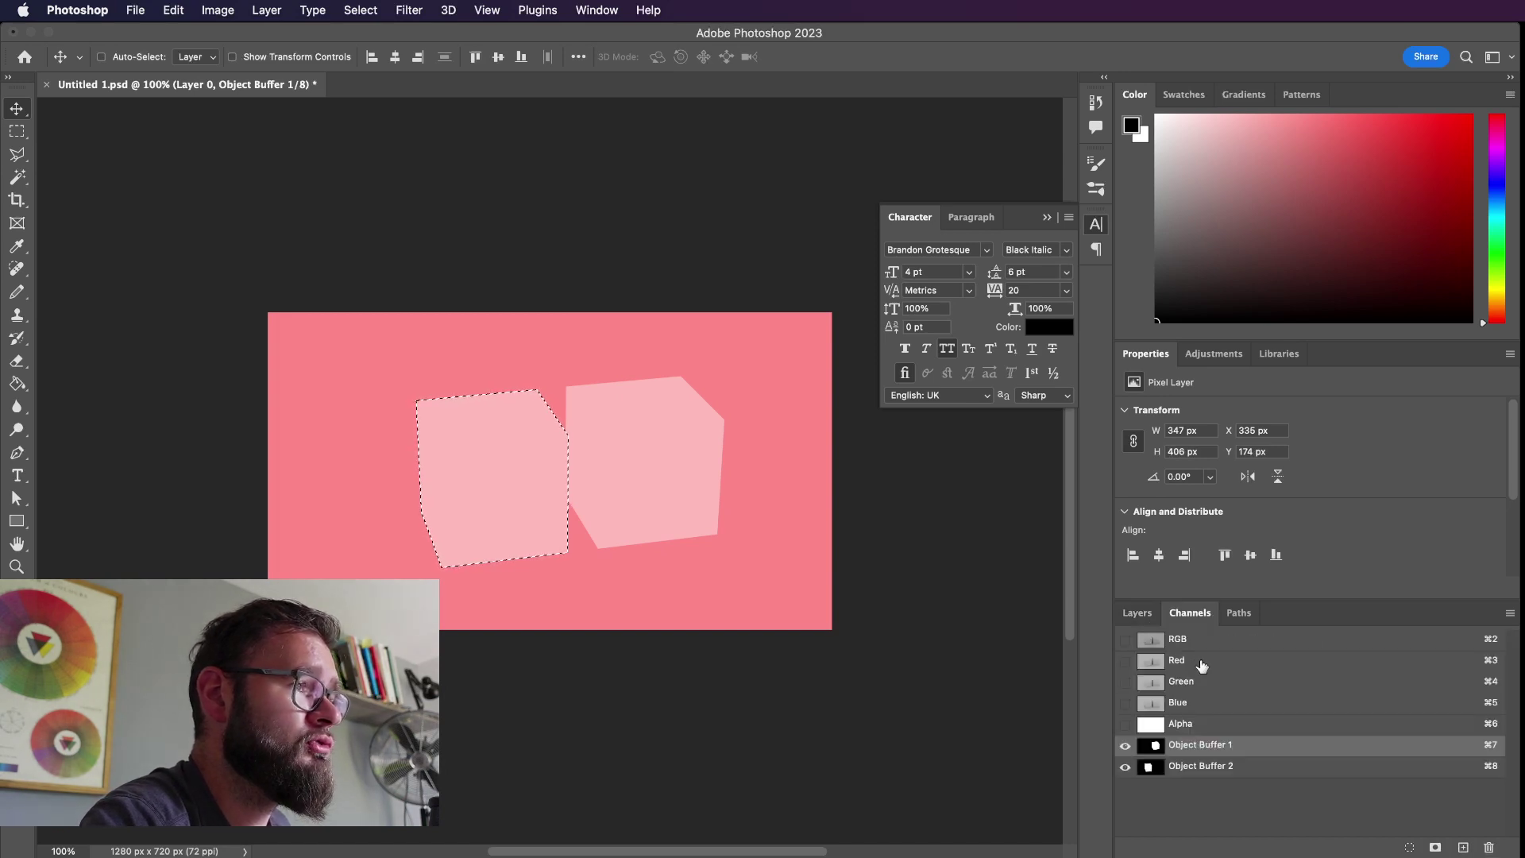
Step: Restore the RGB view and add Object Buffer 1's right cube to the selection
left_click(1125, 745)
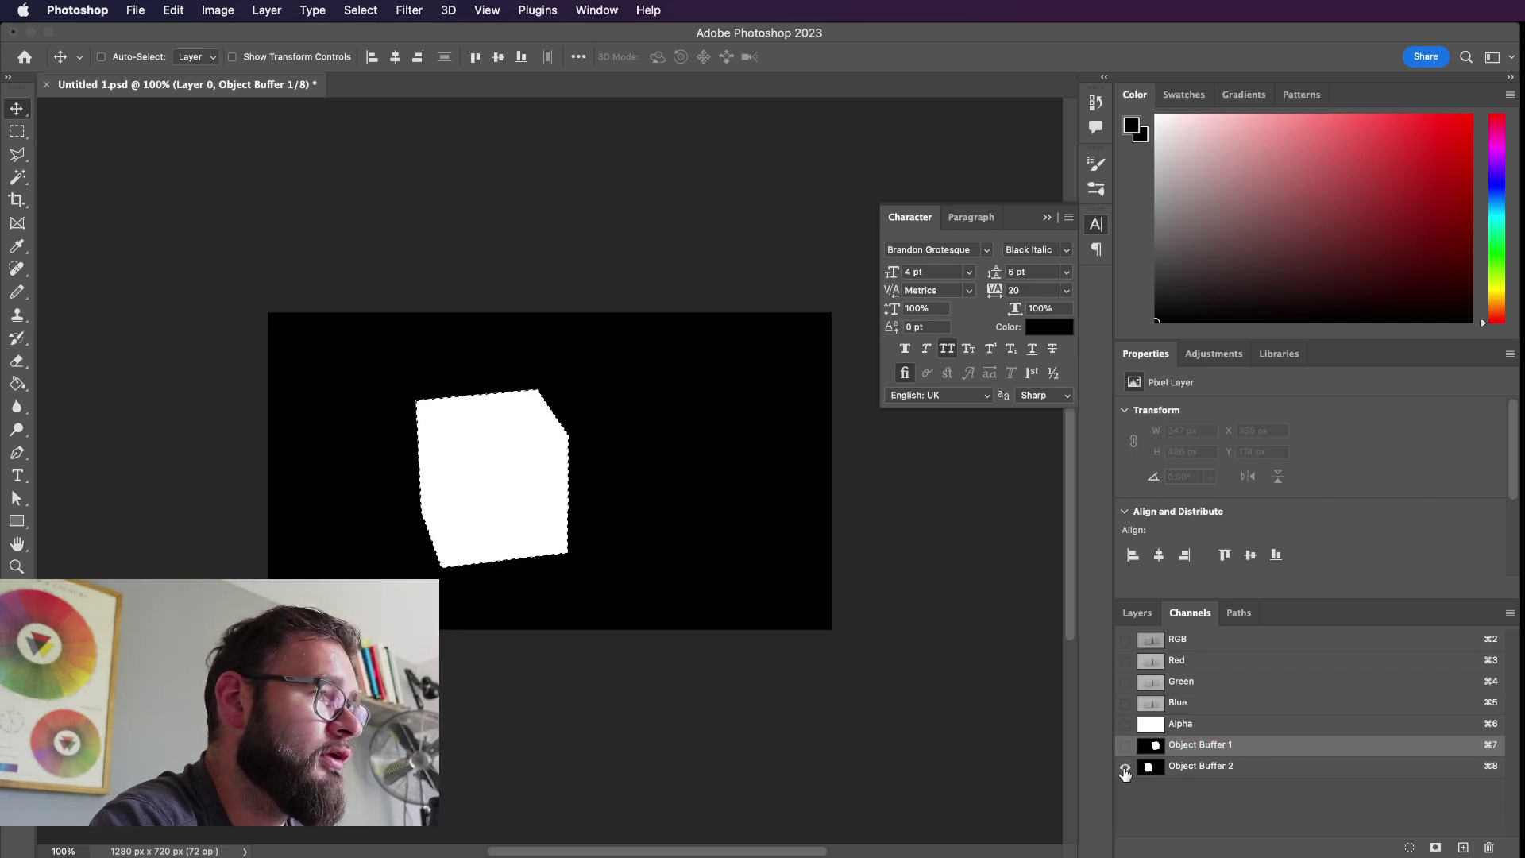
left_click(1124, 640)
left_click(1124, 767)
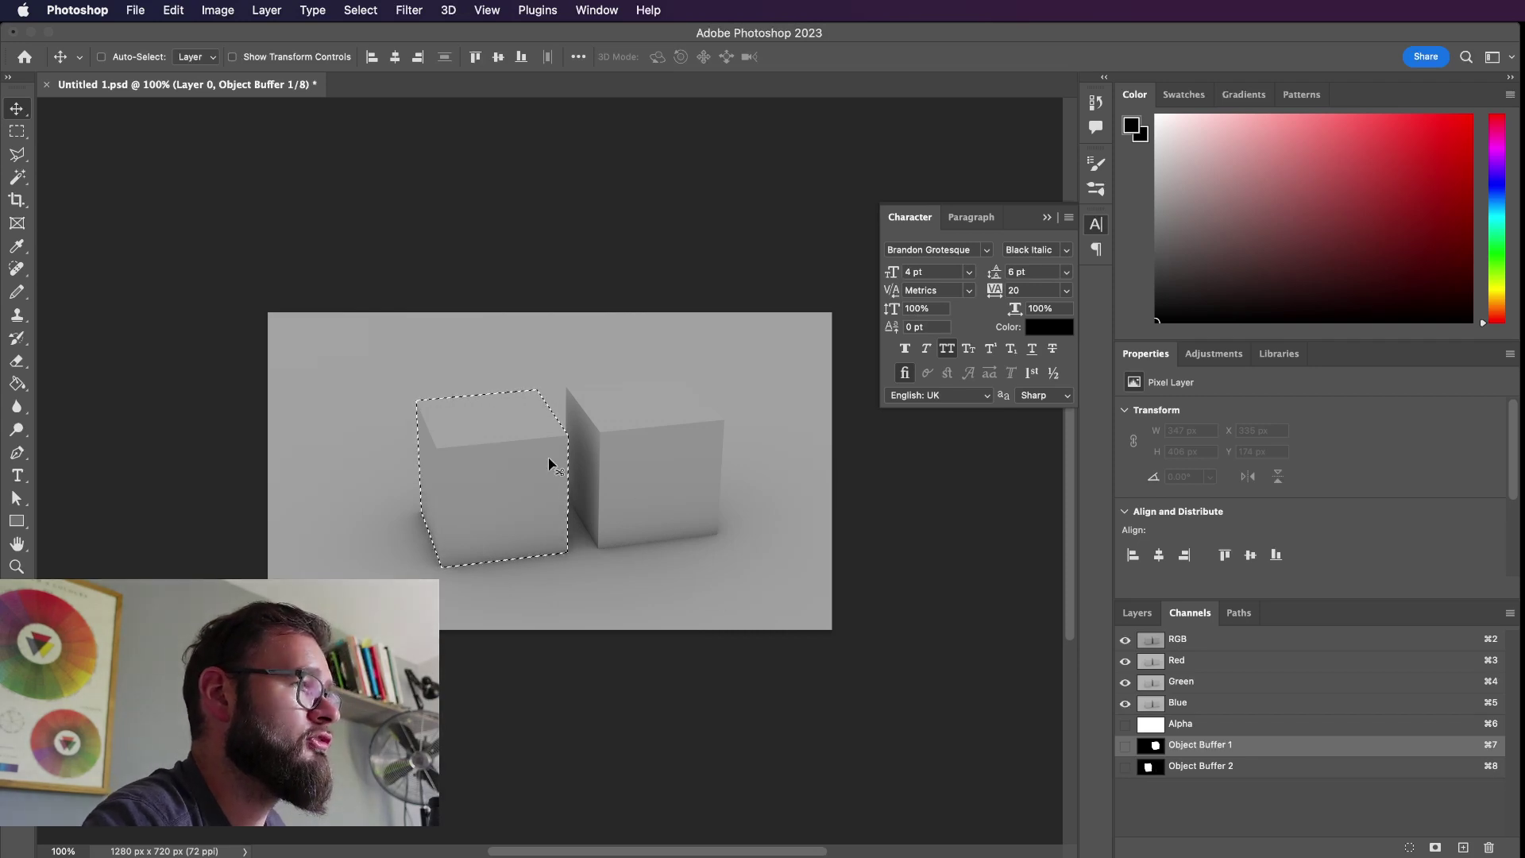
left_click(1156, 748, "shift+super")
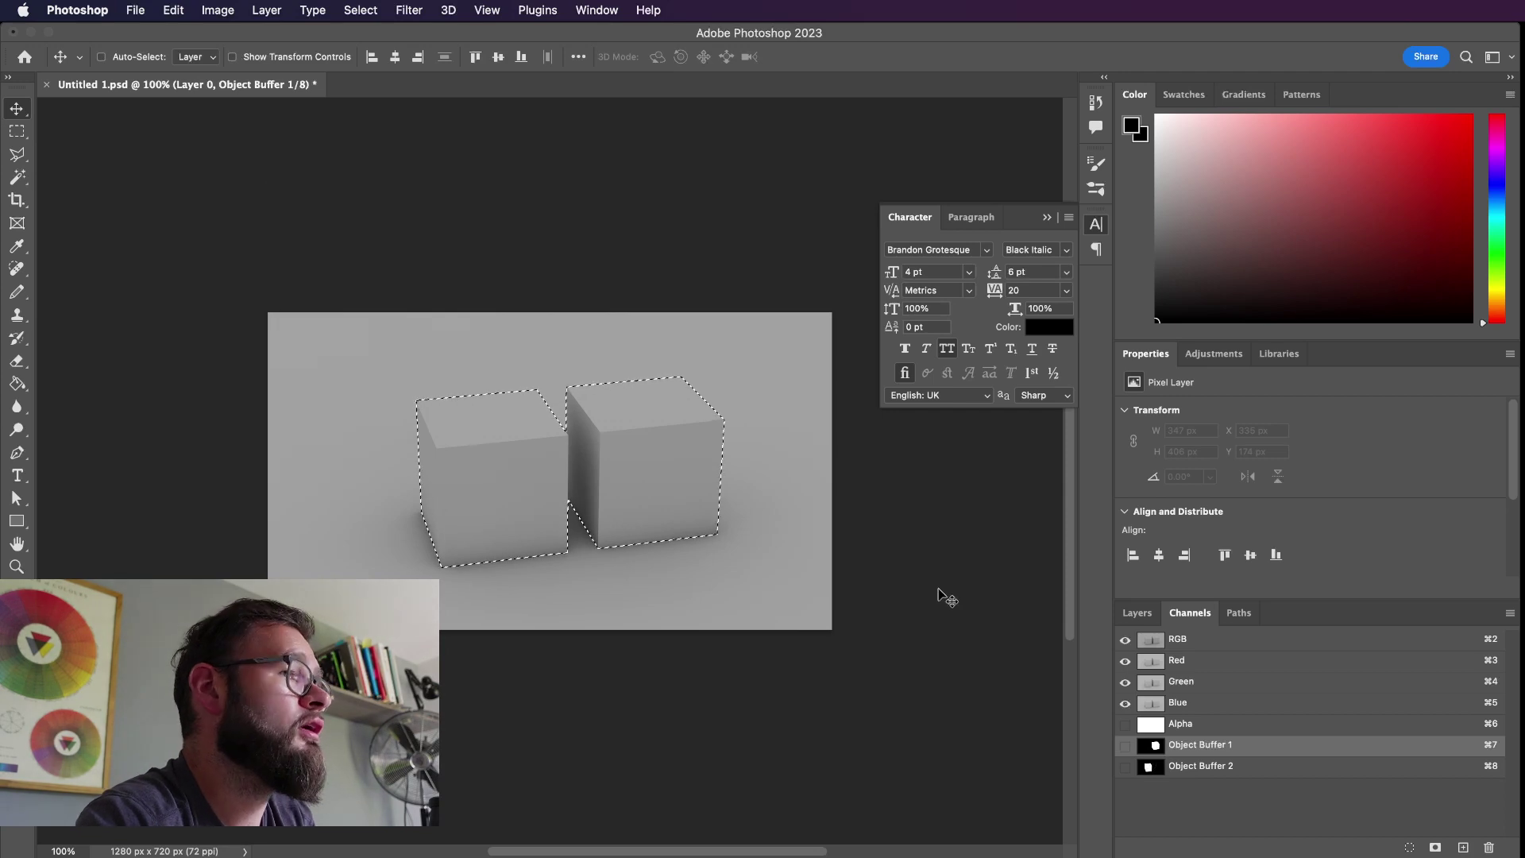
left_click(1137, 612)
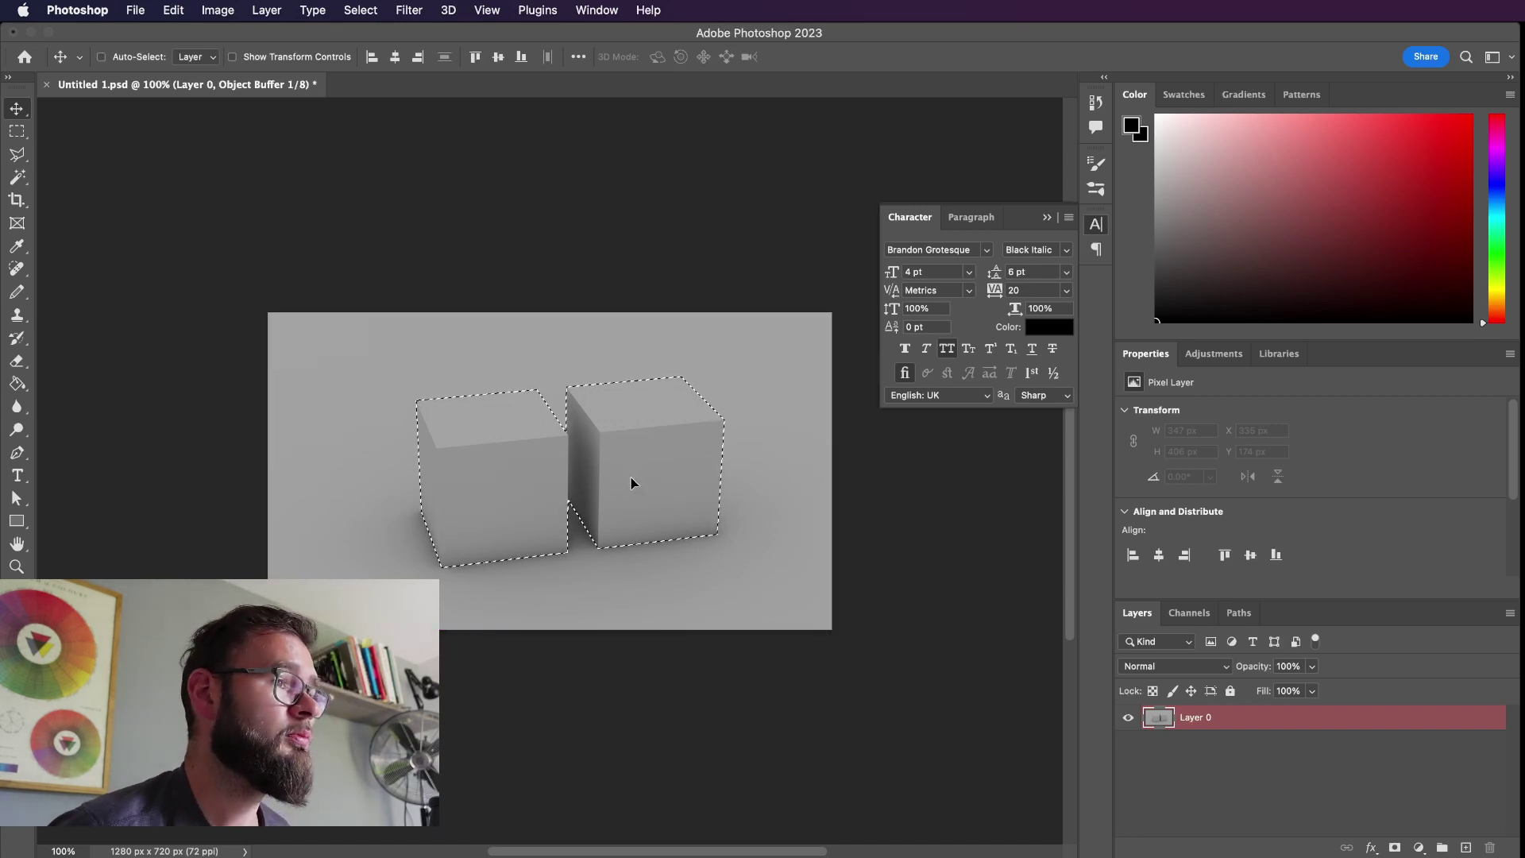
Step: Dismiss the hidden-channel alert and make the RGB composite the target channel
left_click(574, 435)
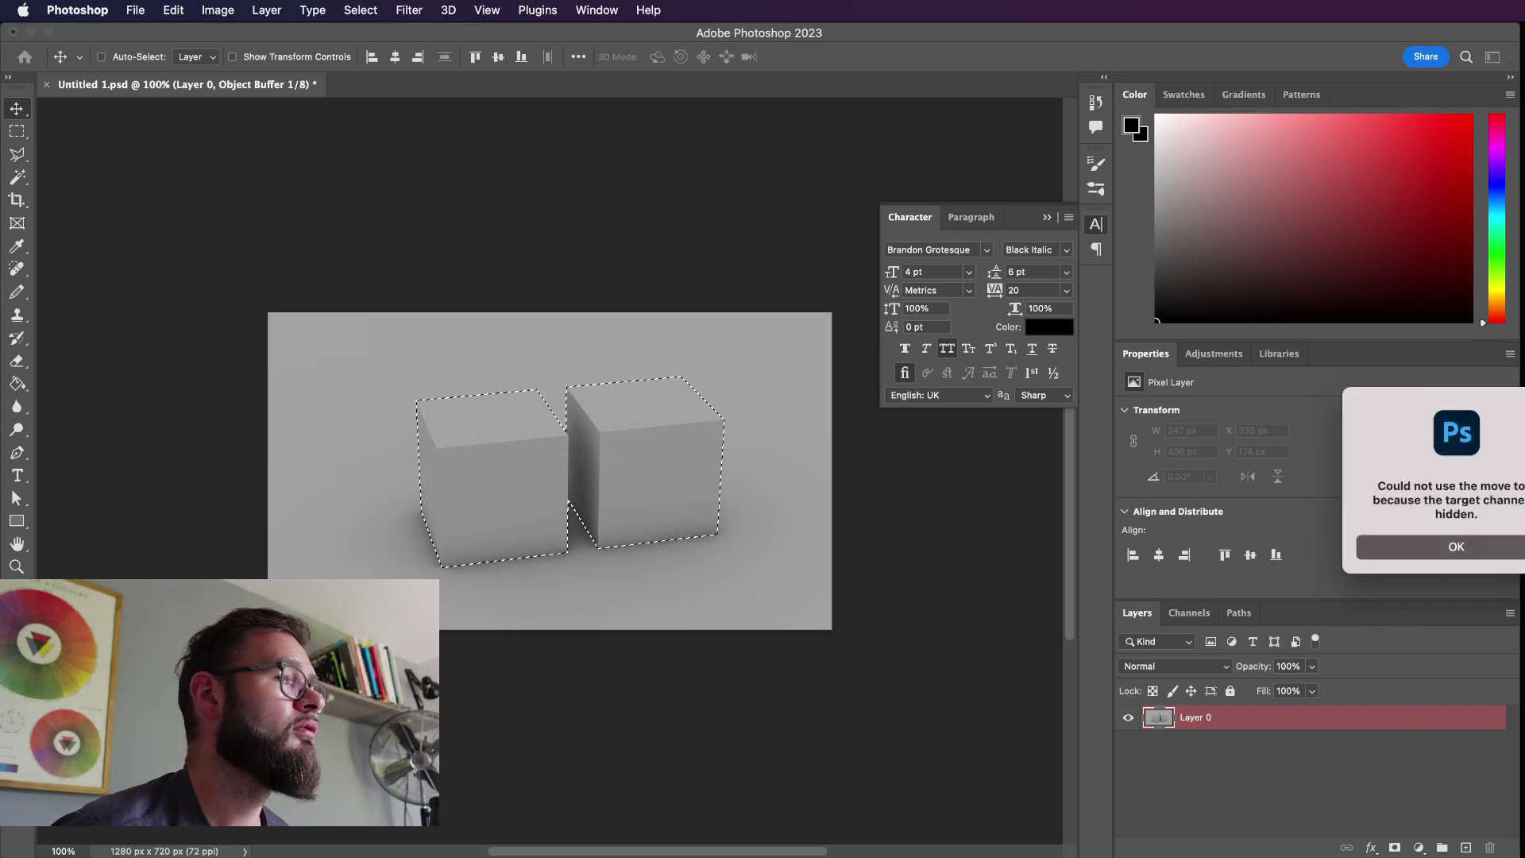
left_click(1503, 546)
left_click(1189, 612)
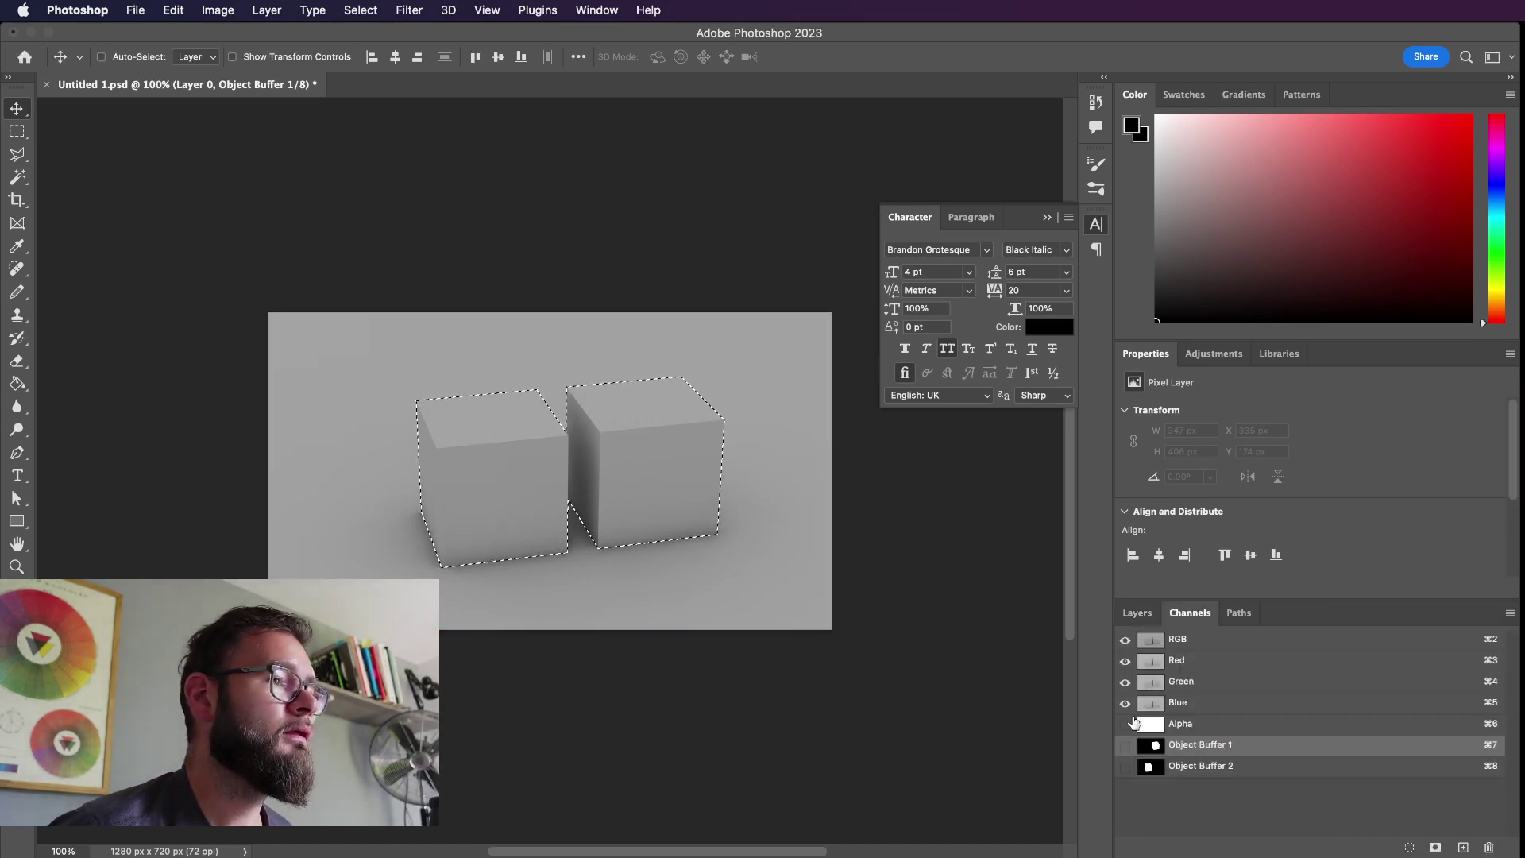
left_click(1208, 643)
left_click(1136, 612)
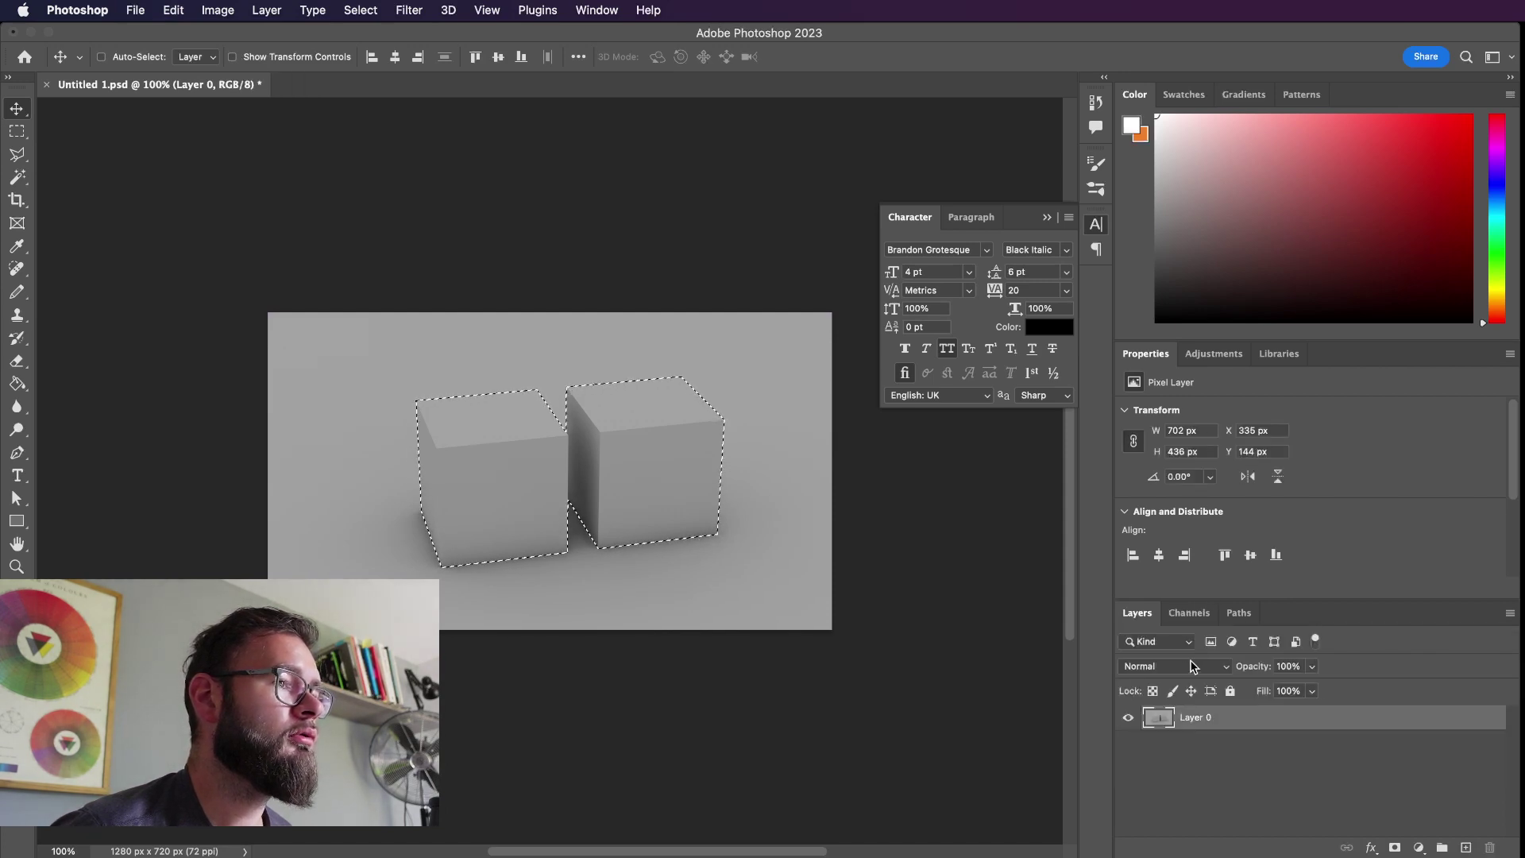
Step: Copy and paste the selected cubes onto a new Layer 1, then hide Layer 0
key("super+c")
key("super+c")
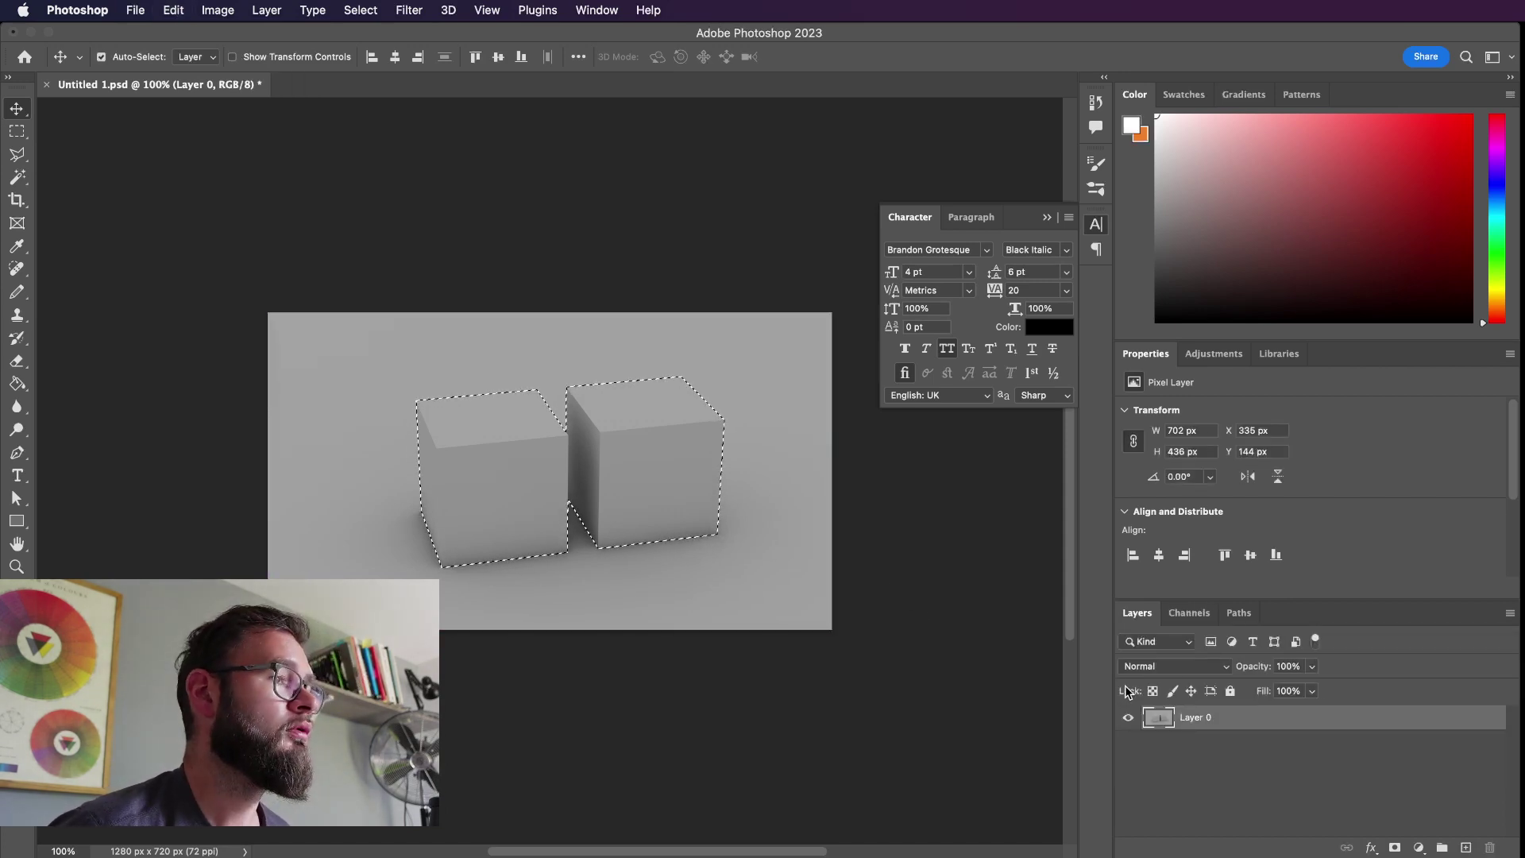
key("super+v")
left_click(1128, 742)
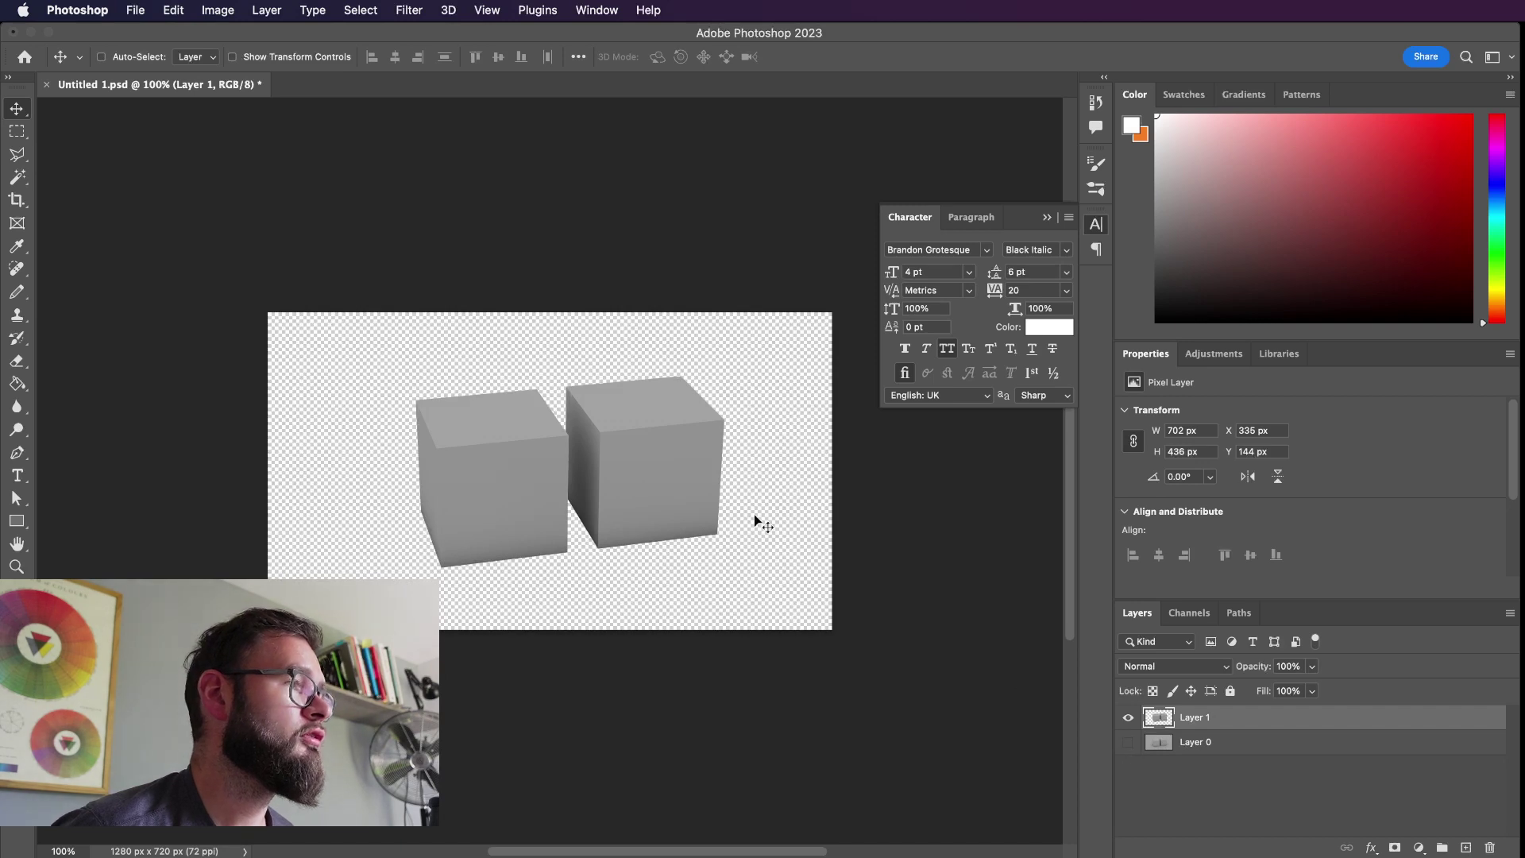
Step: Hide Layer 1, make Layer 0 active, and load Object Buffer 1 and 2 as a selection
left_click(1128, 717)
left_click(1127, 742)
left_click(1151, 744)
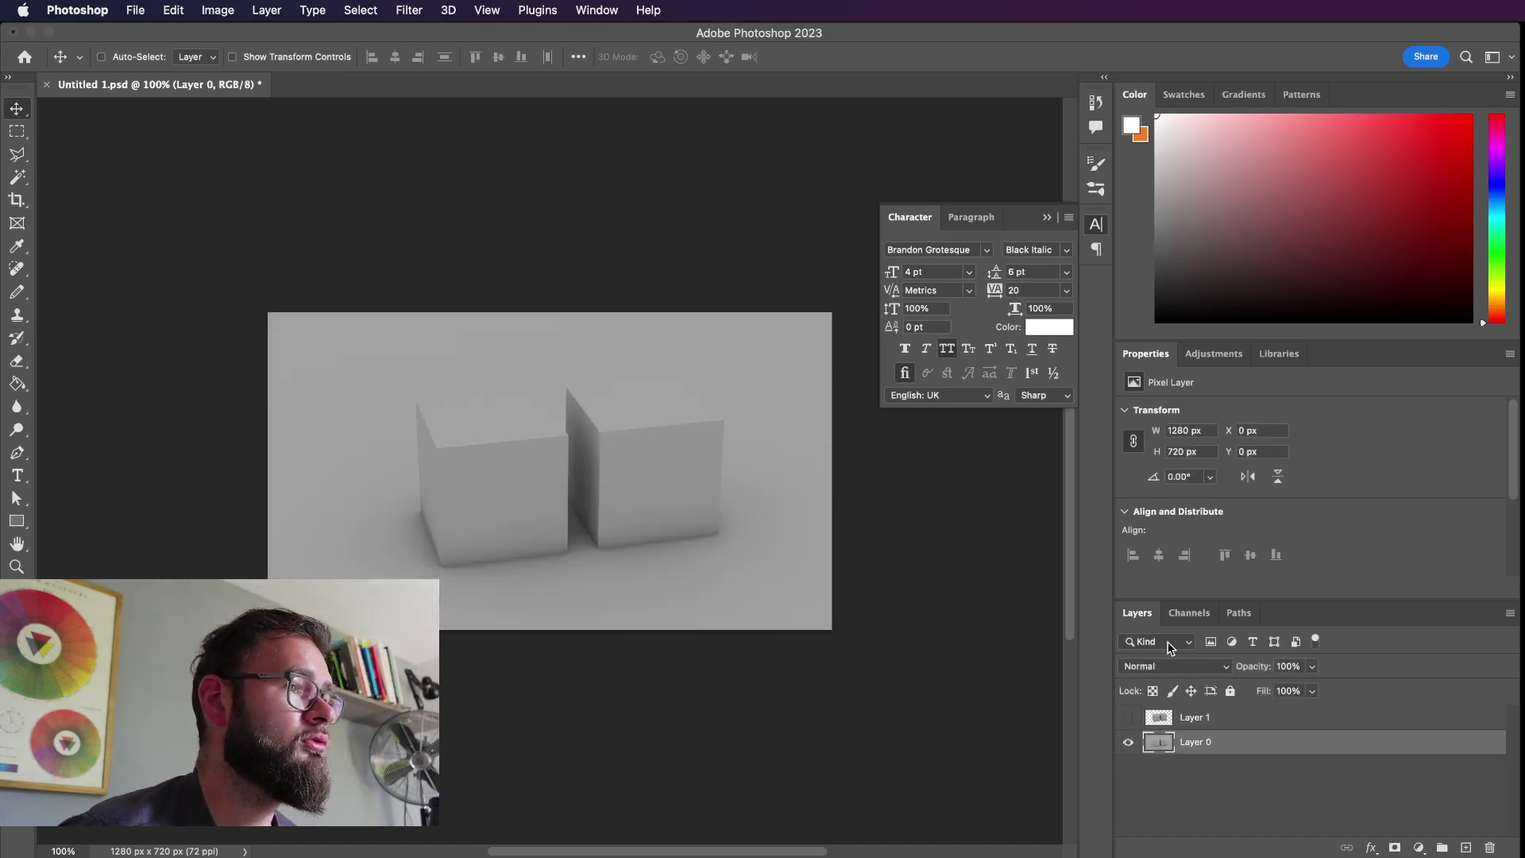
left_click(1189, 613)
left_click(1154, 750, "super")
left_click(1151, 766, "shift+super")
left_click(1136, 612)
Step: Invert the selection, delete the grey background, and deselect
key("shift+super+i")
key("Delete")
key("super+d")
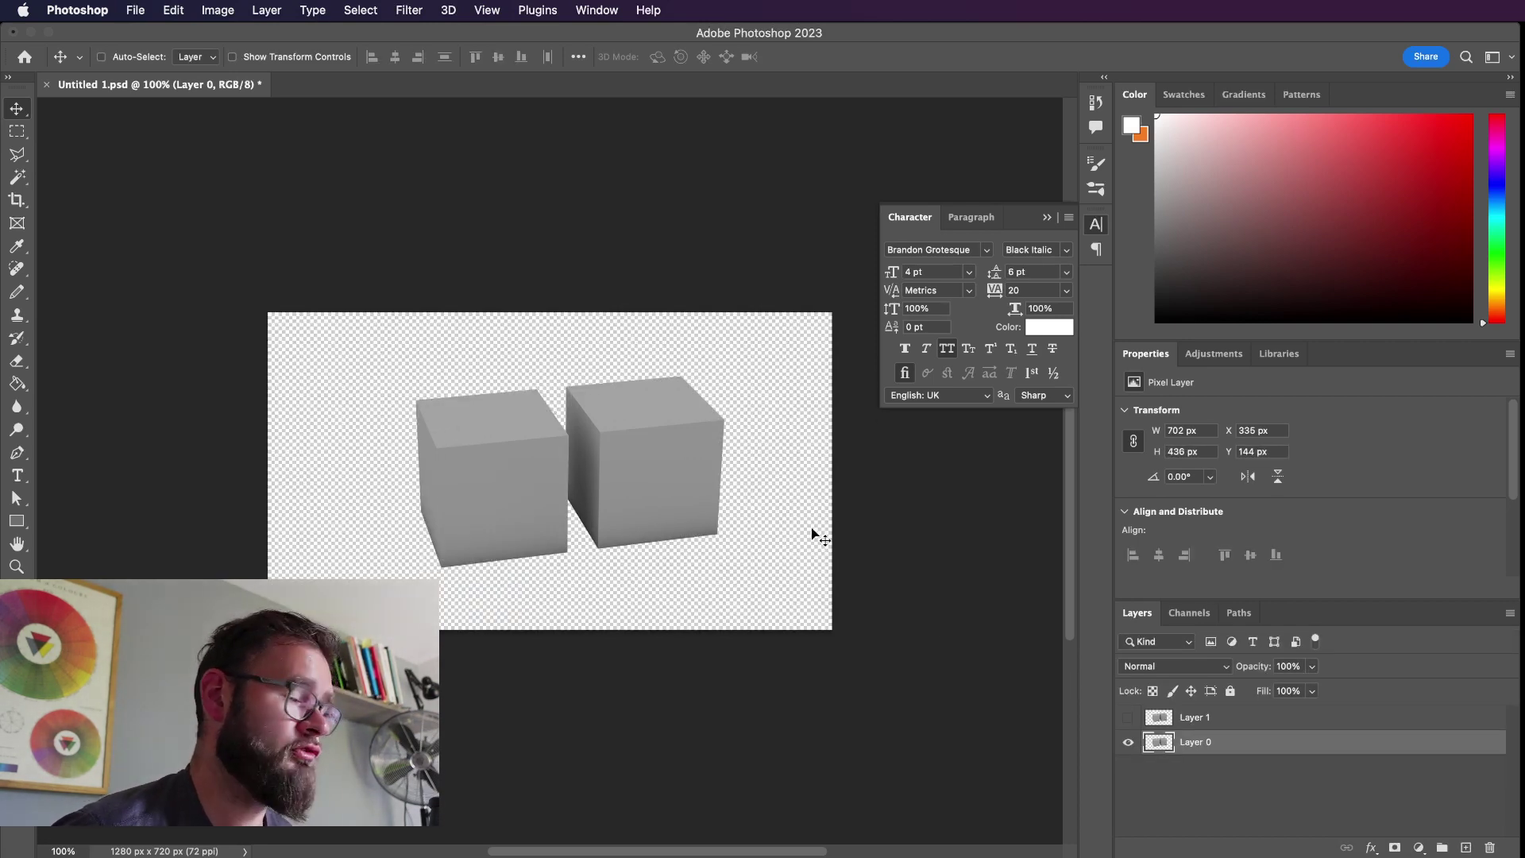